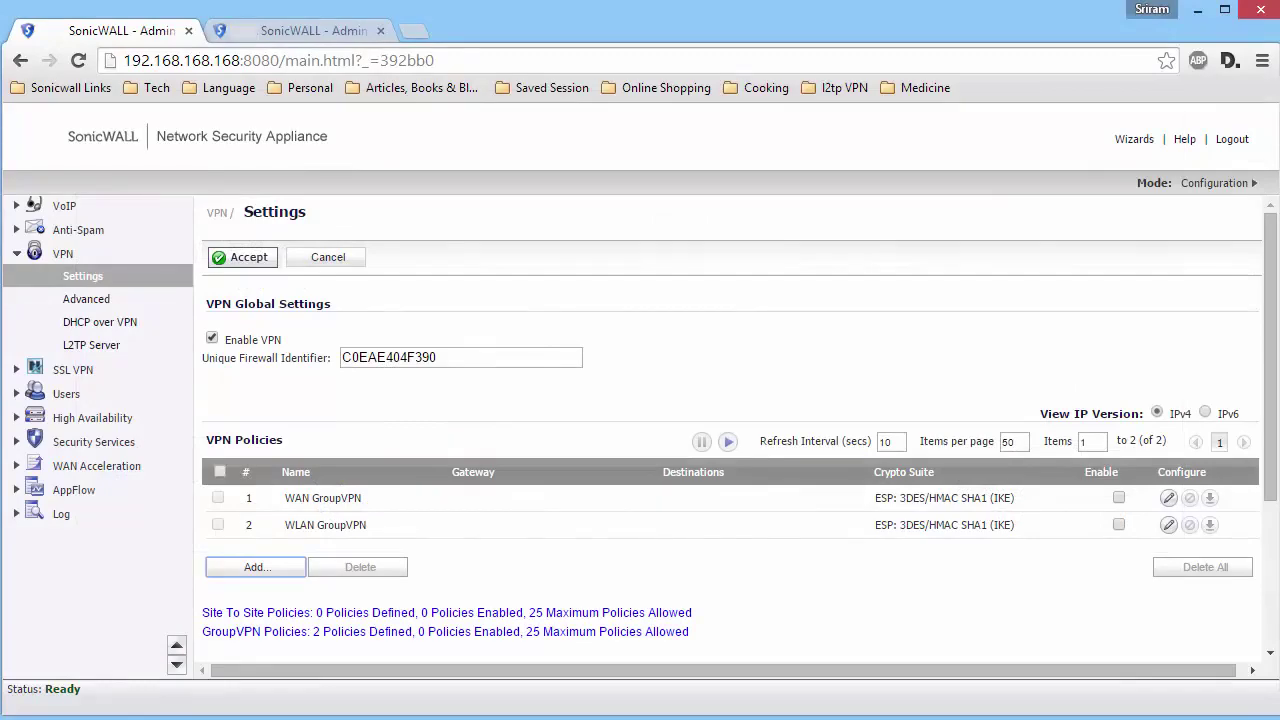
- Create a Tunnel Interface VPN policy 'VPN to Site B' to gateway 103.19.168.251 with a confirmed shared secret
click(280, 567)
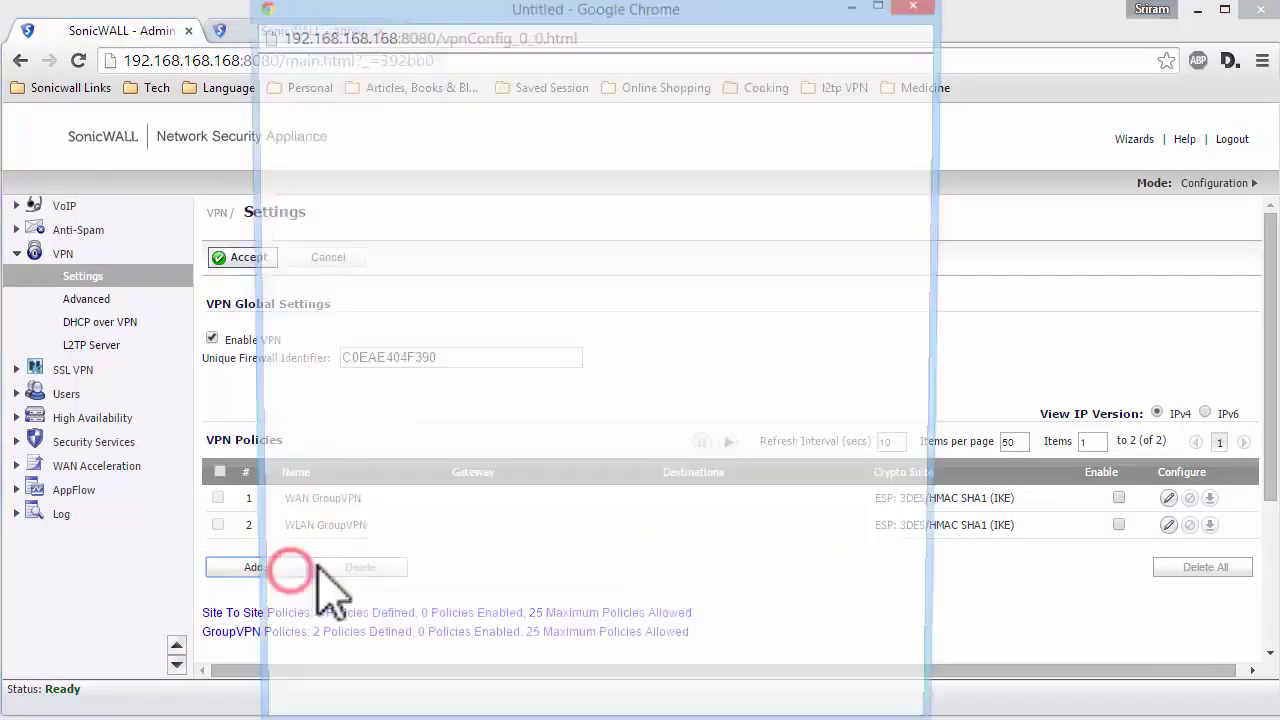
click(855, 223)
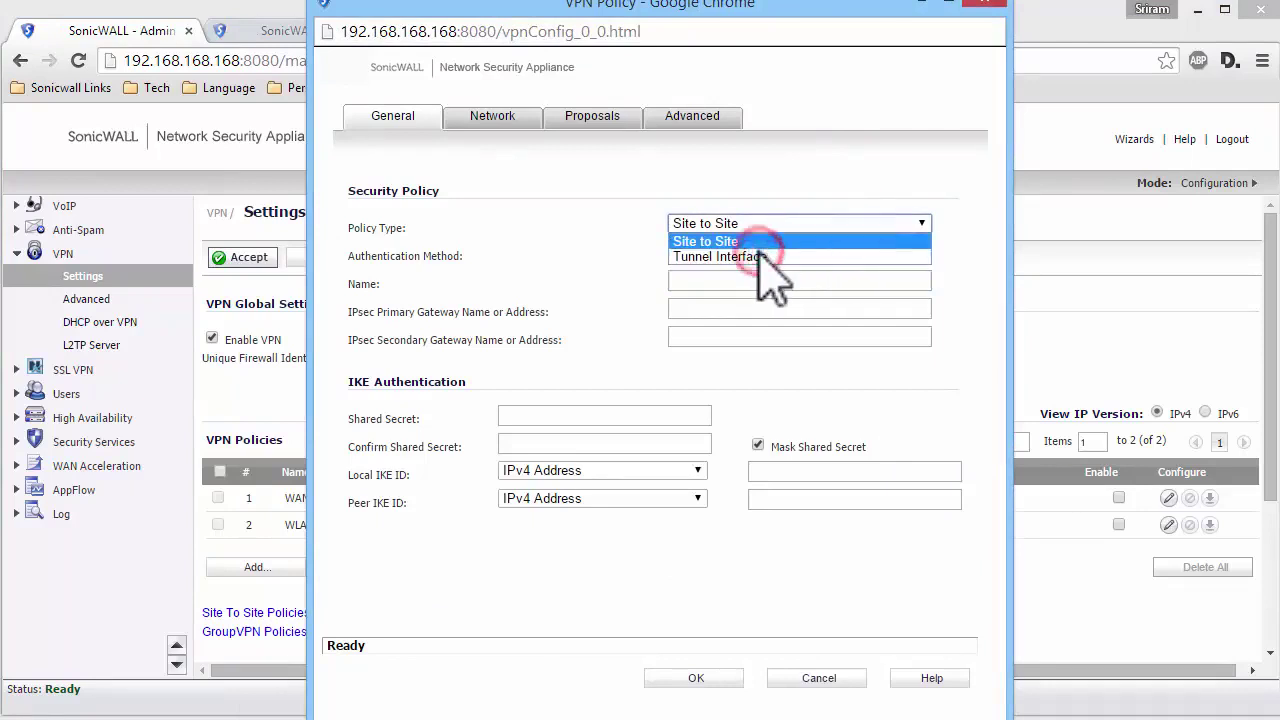
click(762, 263)
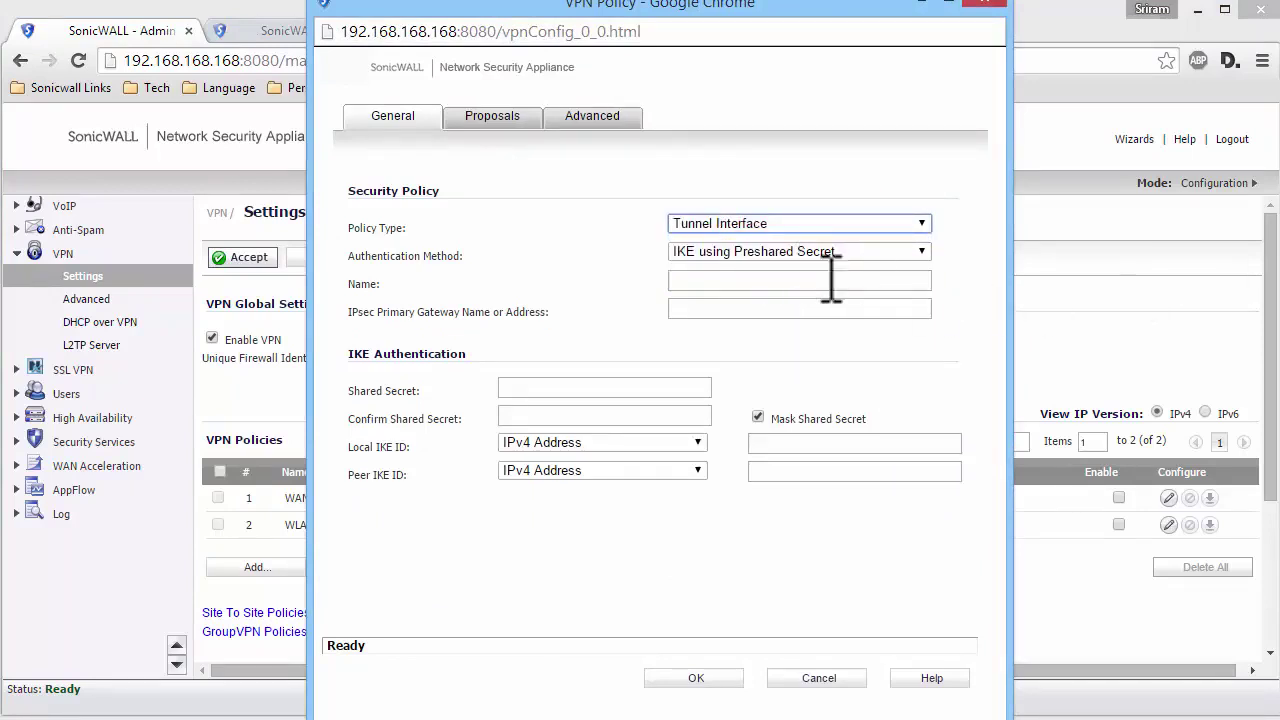
click(772, 281)
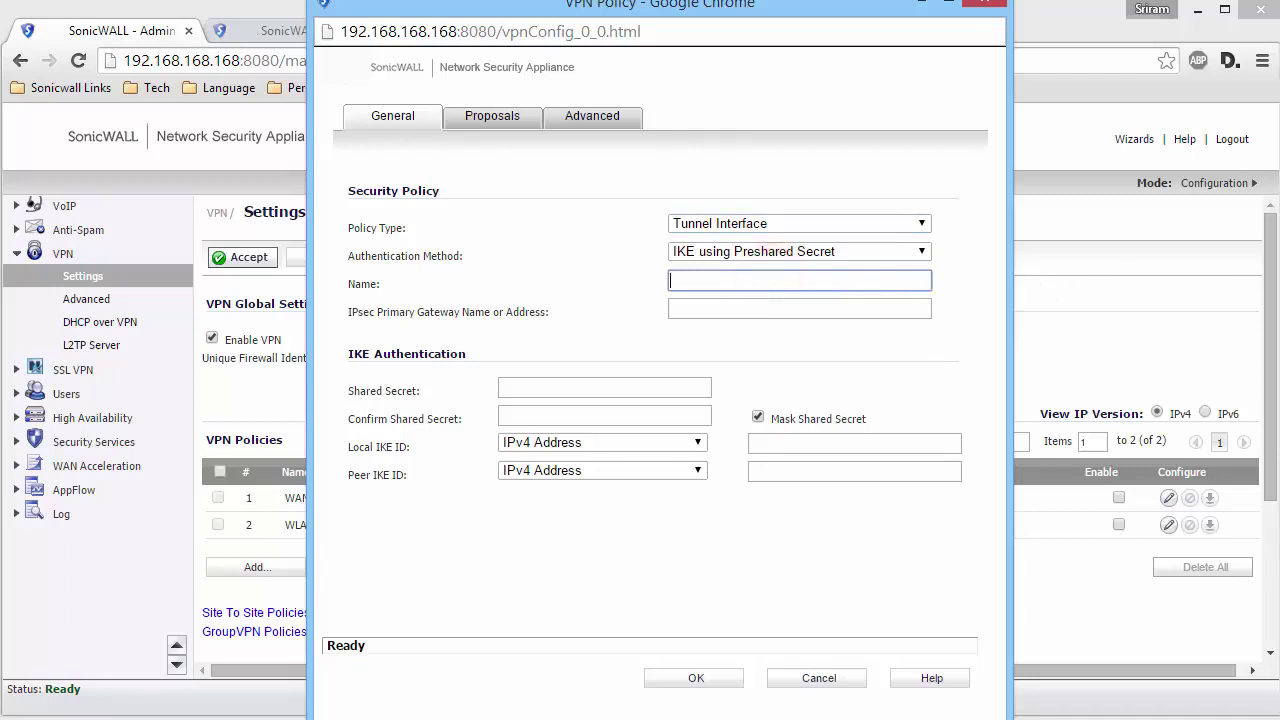
text(VPN to Site B)
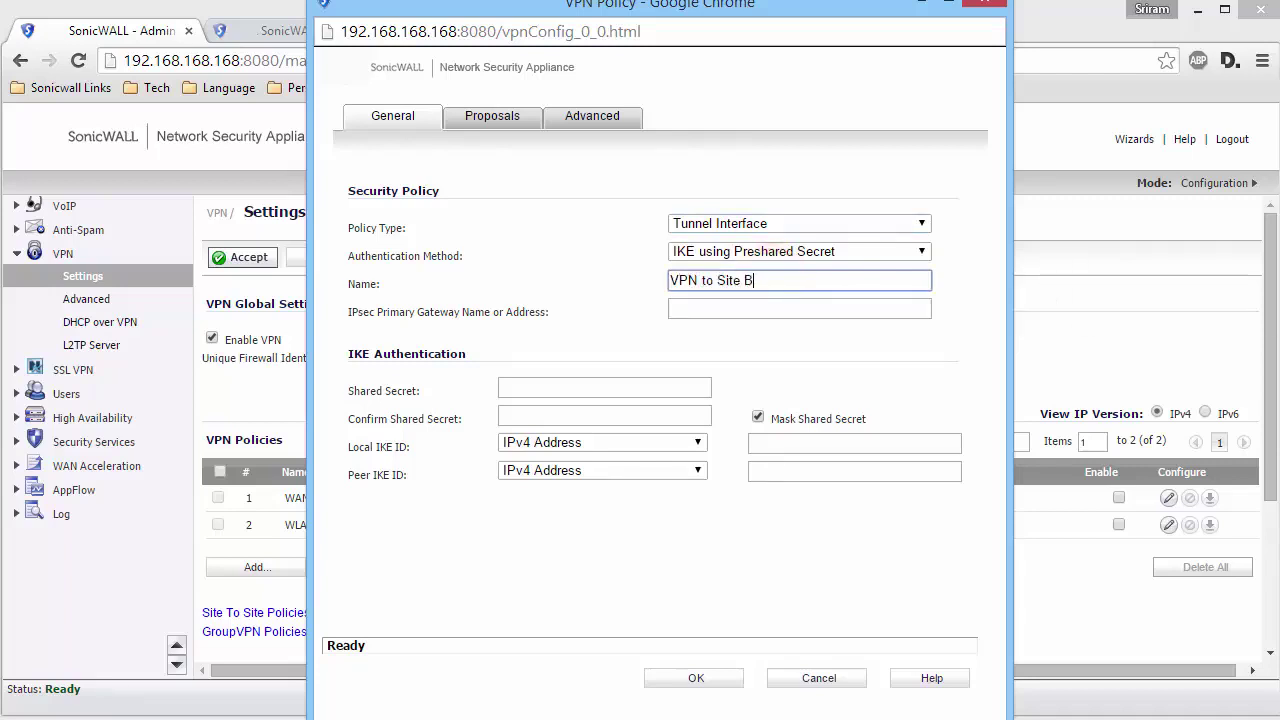
click(799, 309)
text(1)
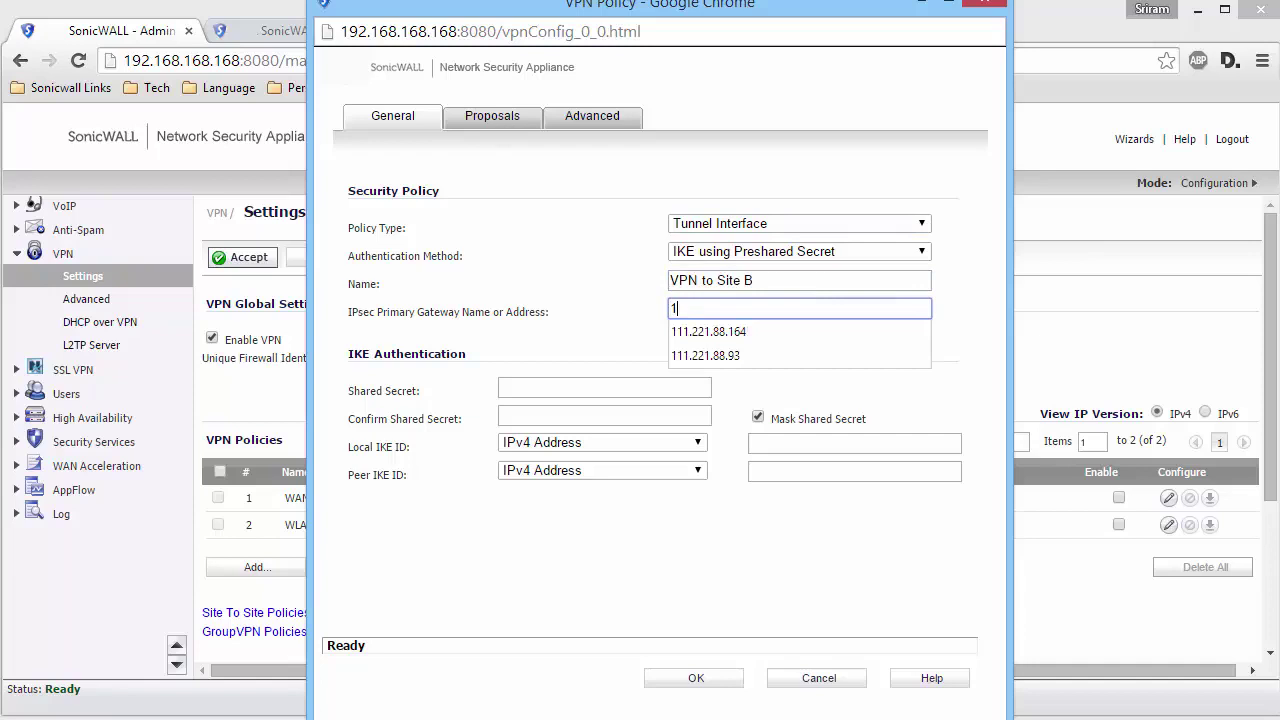
text(03.19.168.251)
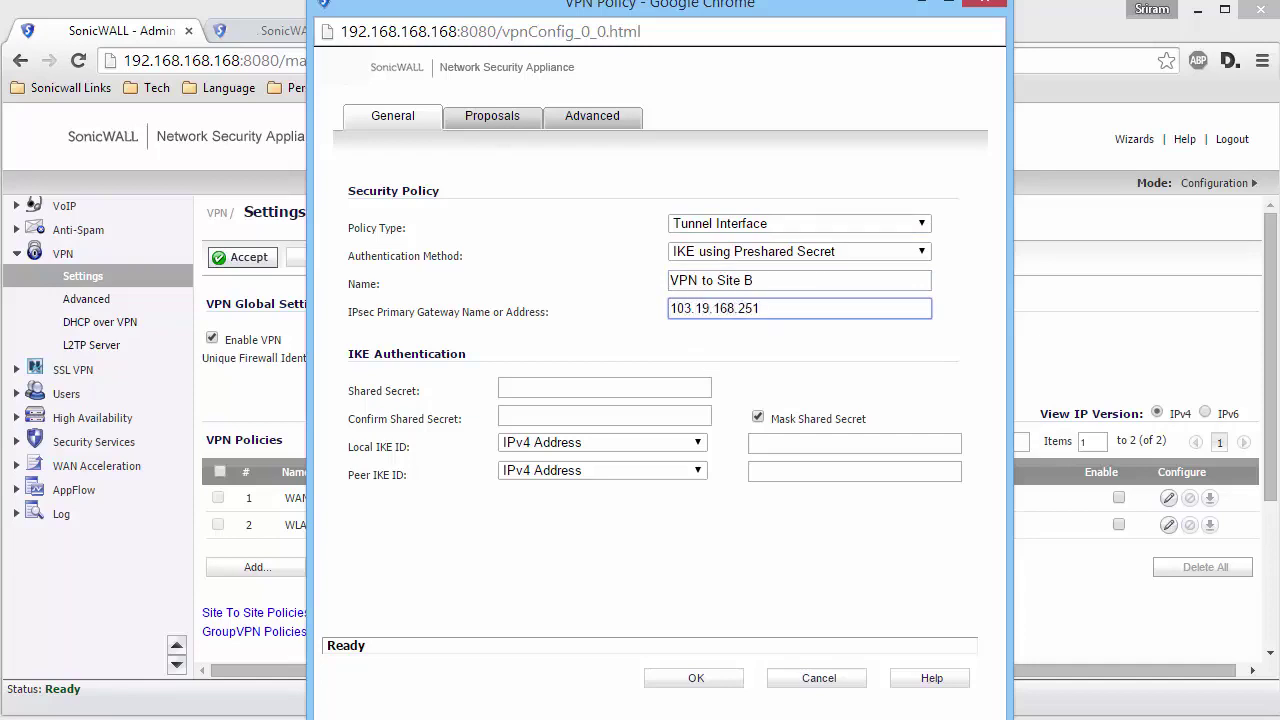
click(604, 388)
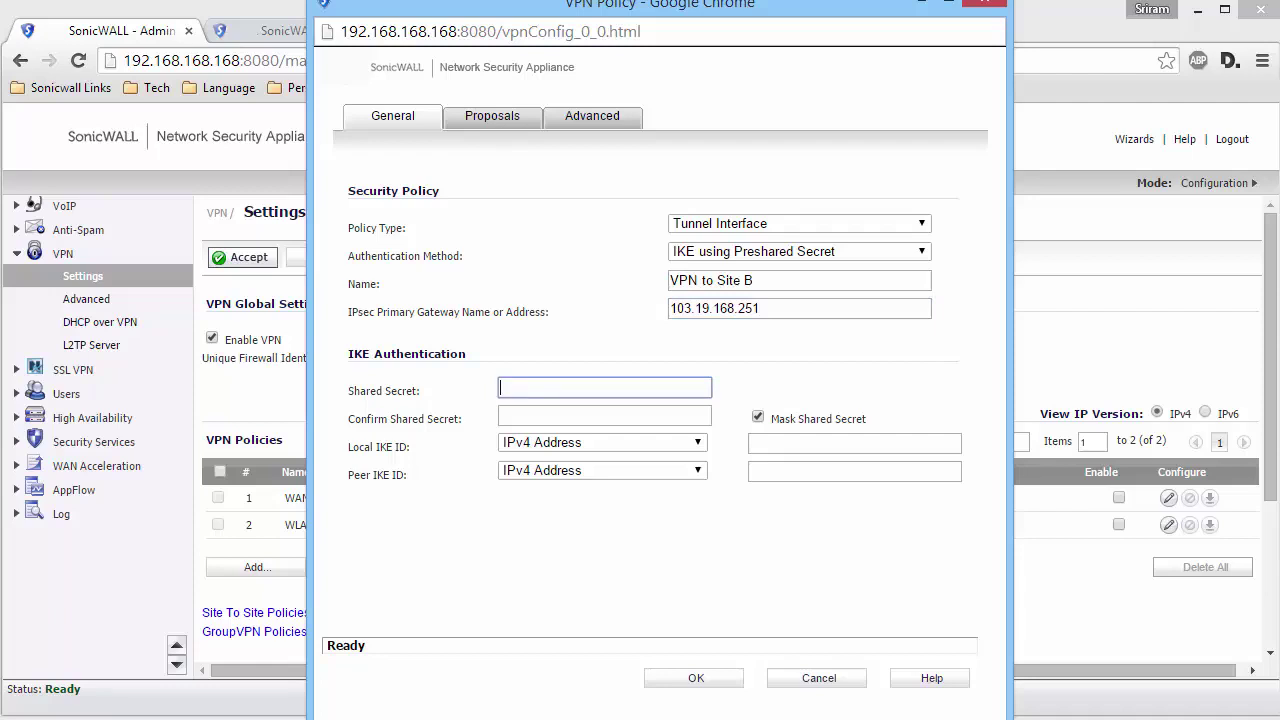
text(password123)
click(604, 415)
text(password1)
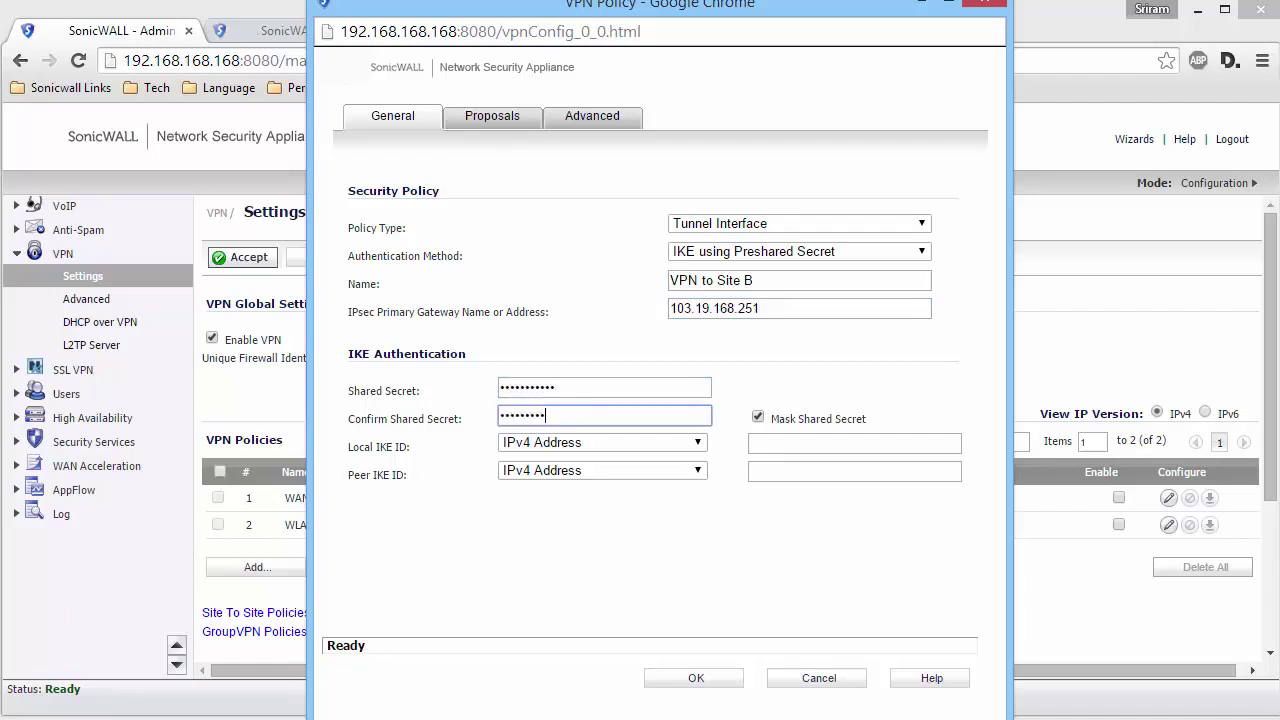
text(23)
- Disable Enable Keep Alive in the Advanced settings and save the policy
click(488, 118)
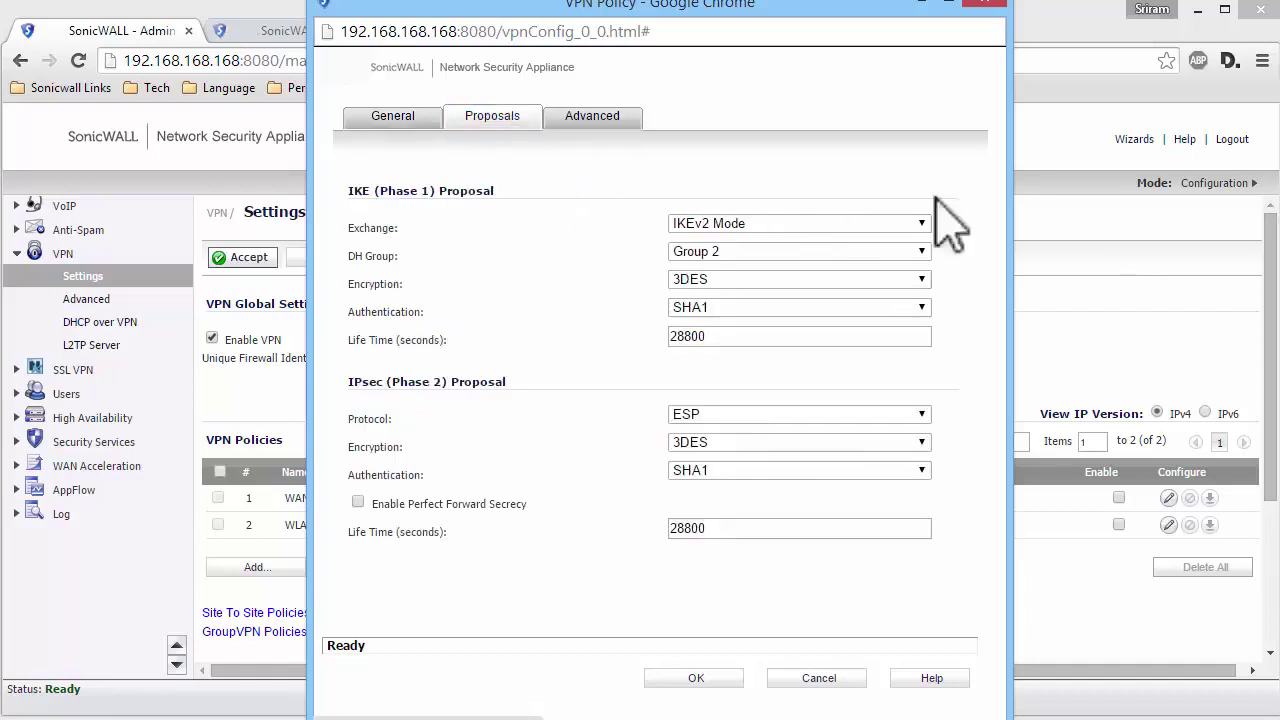
click(607, 117)
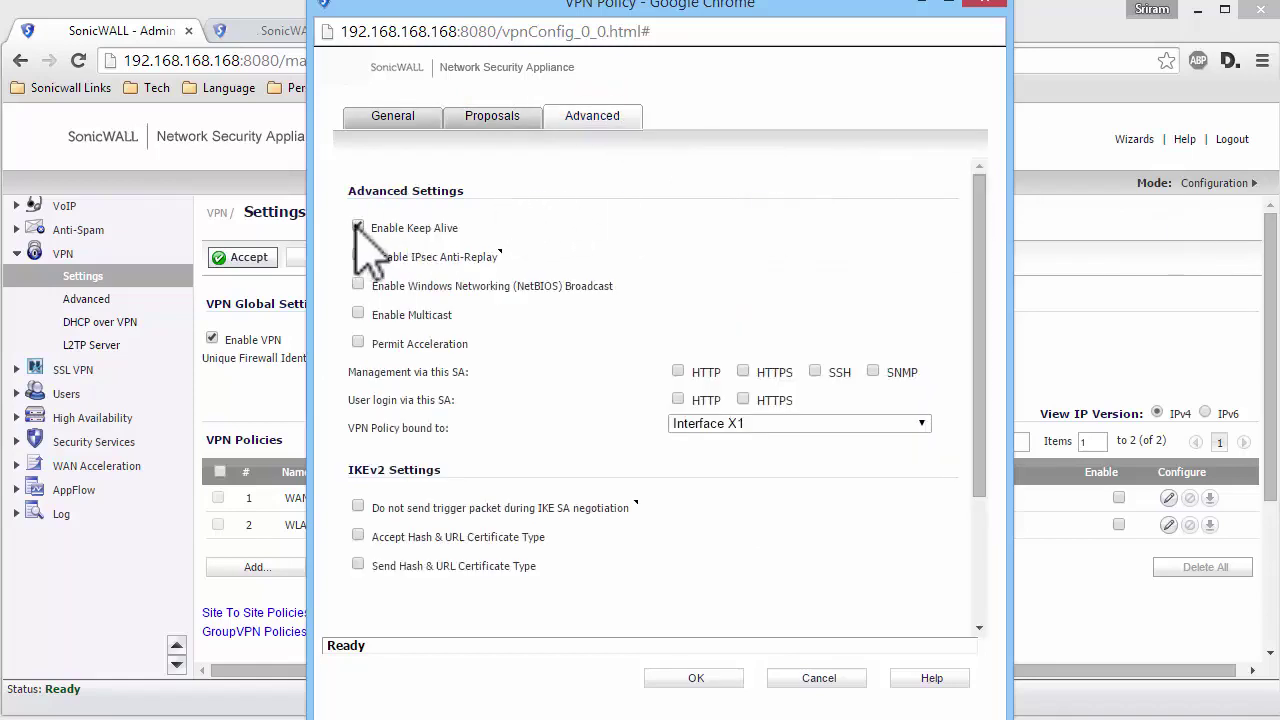
click(358, 227)
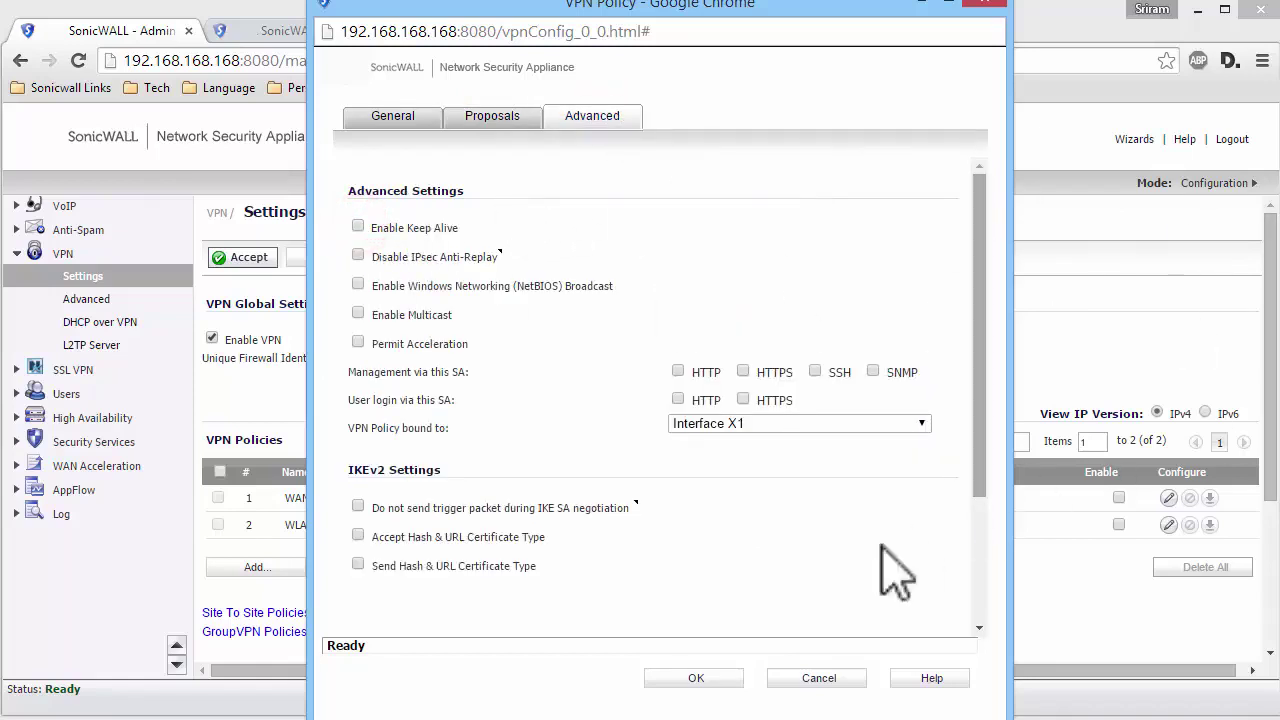
click(690, 678)
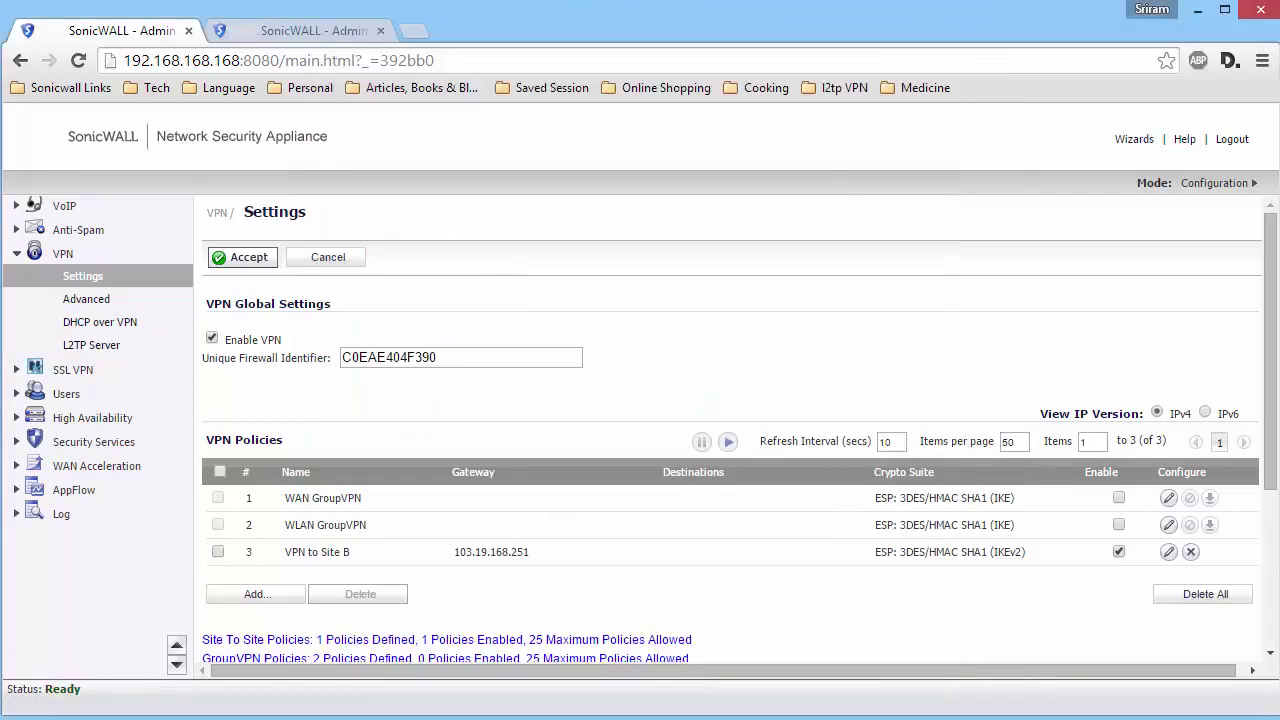
- Add tunnel interface TI2 bound to 'VPN to Site B' with IP 1.1.1.1 in Network > Interfaces
scroll(91, 294, up, 5)
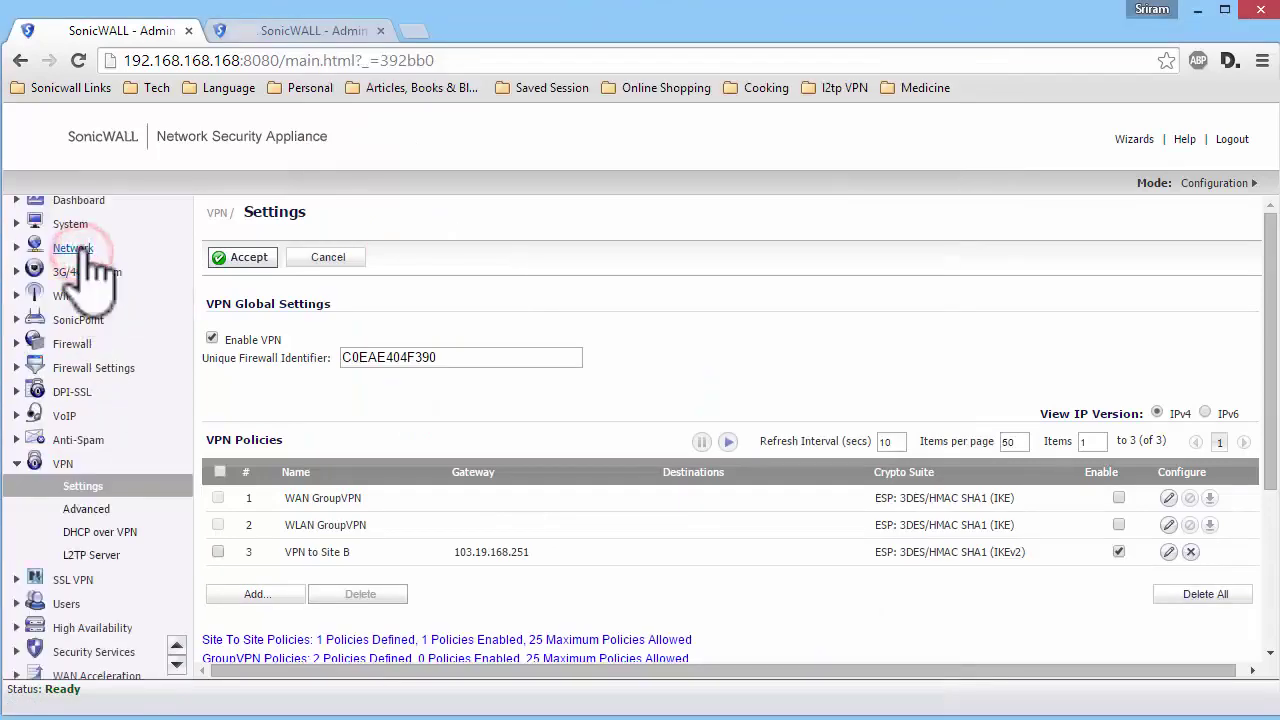
click(78, 247)
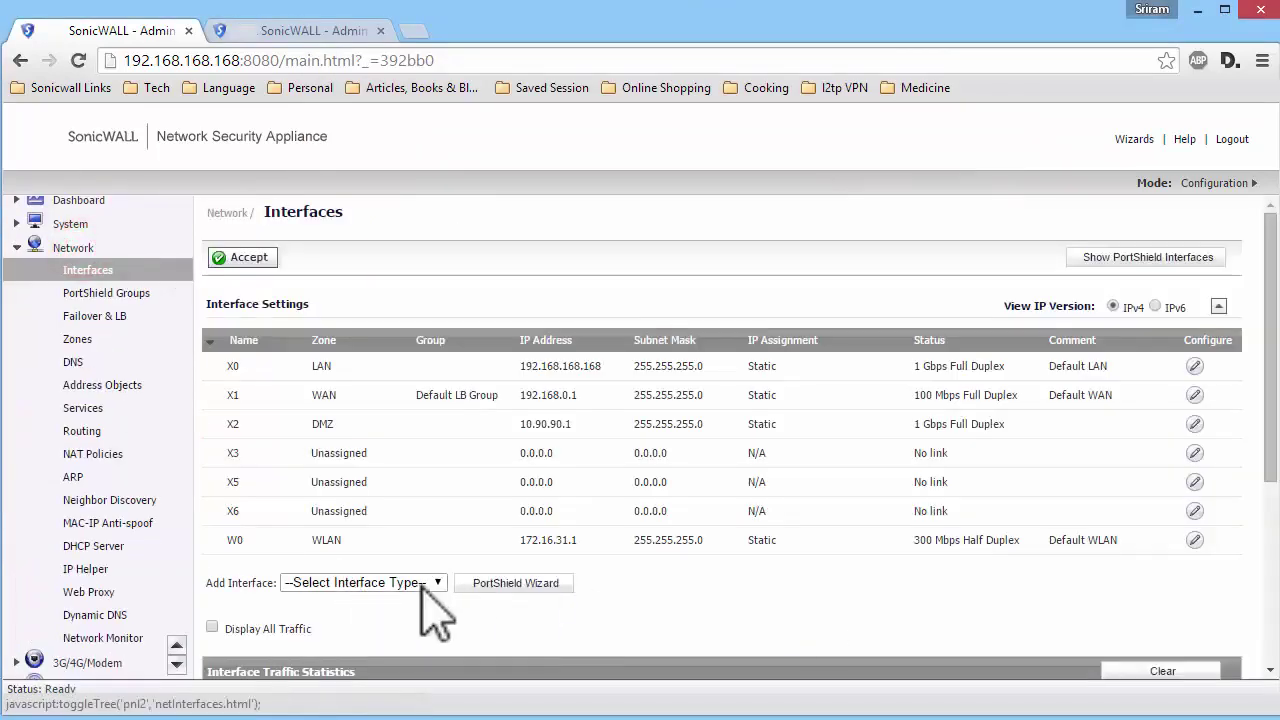
click(410, 587)
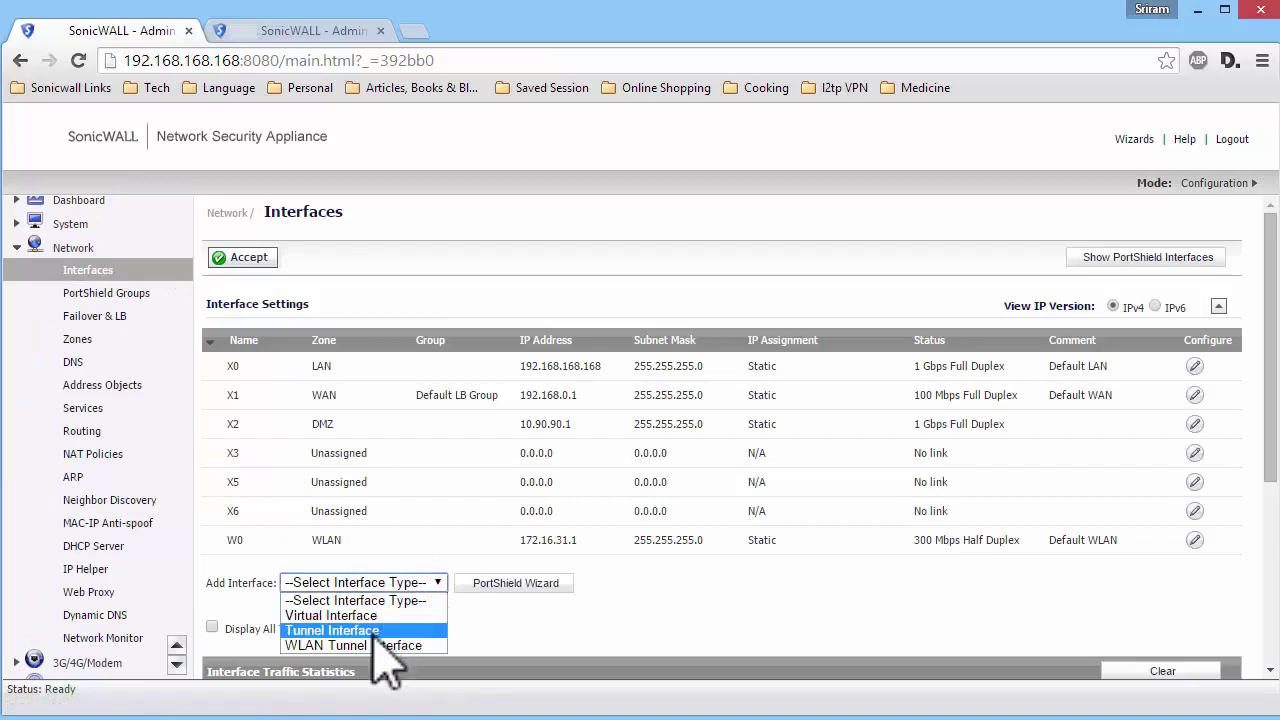
click(373, 634)
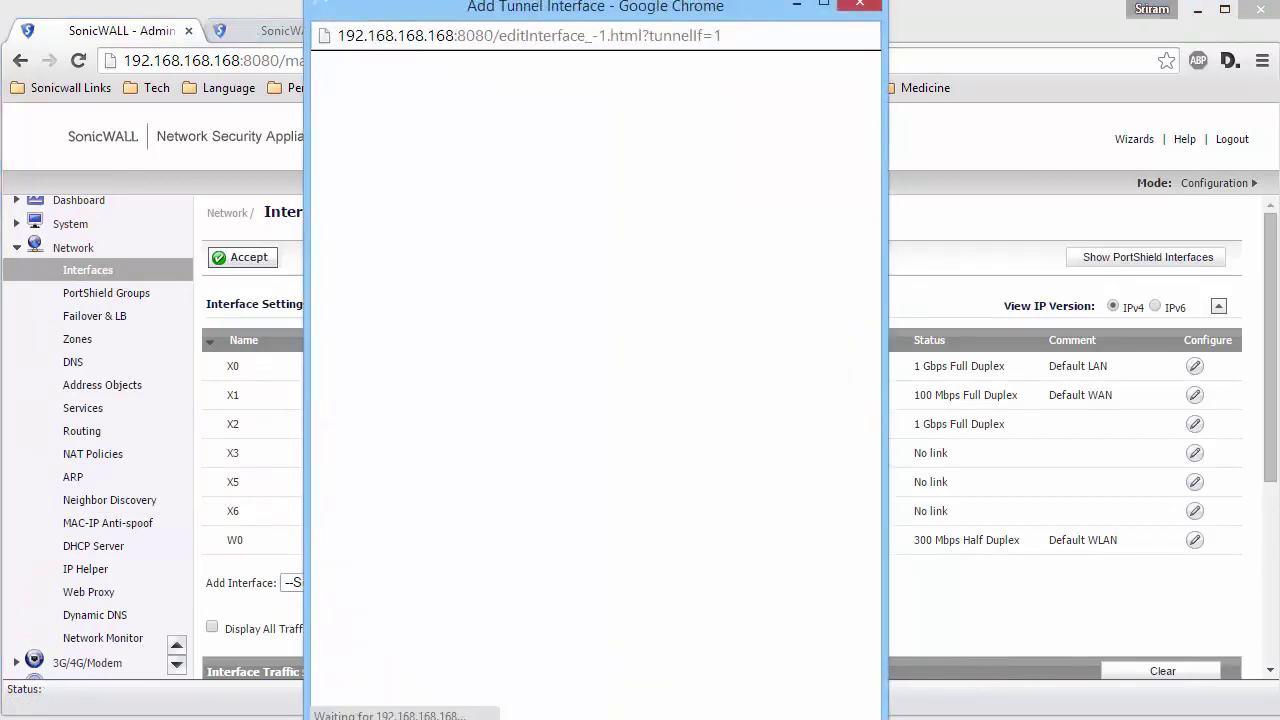
click(668, 266)
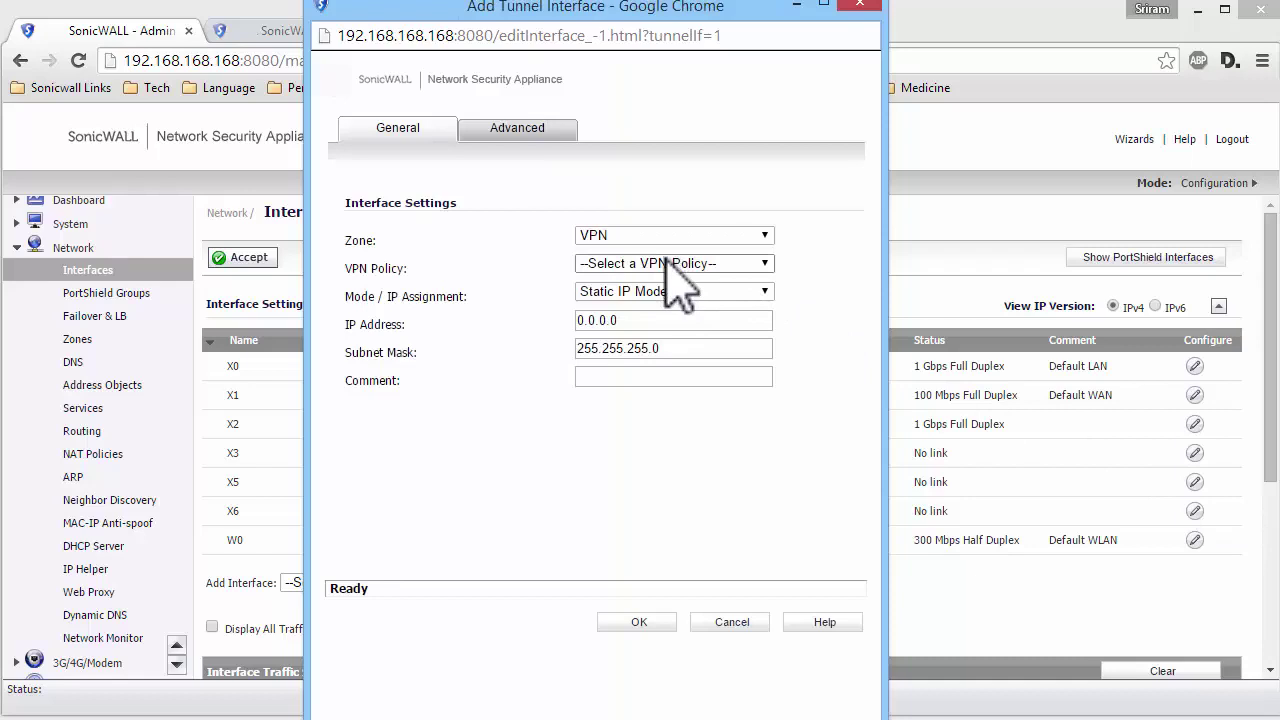
click(623, 291)
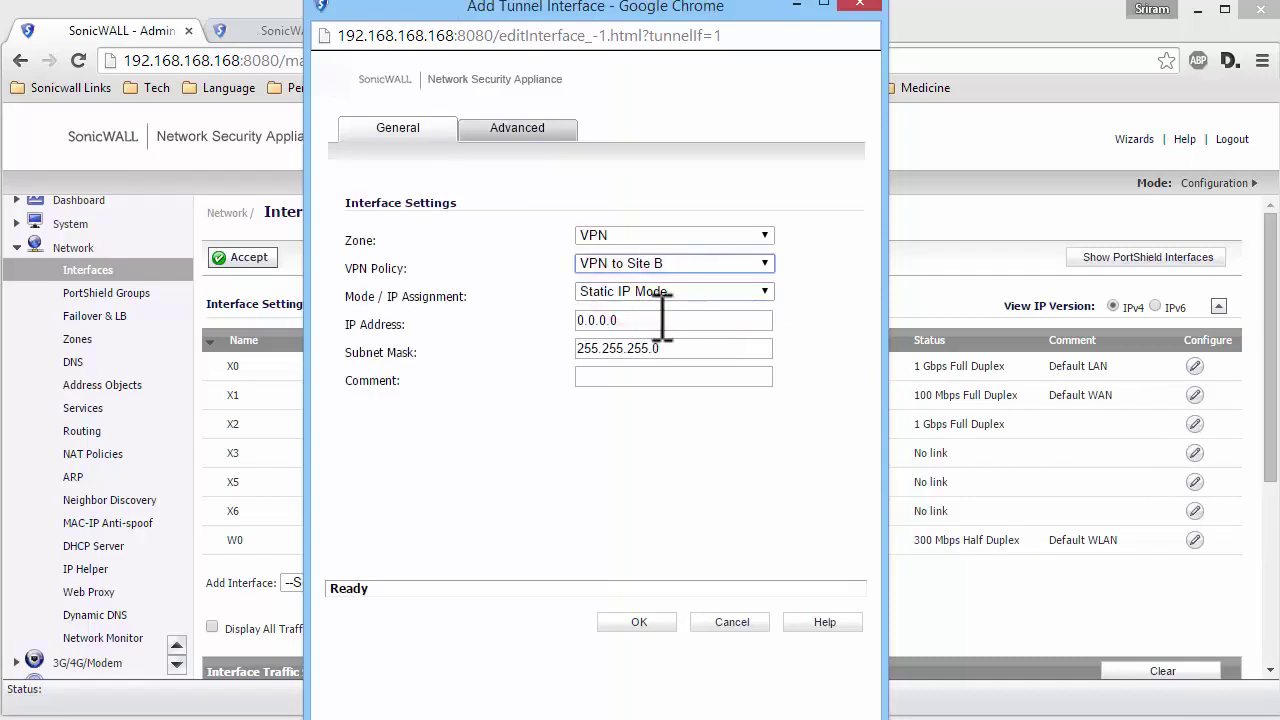
click(665, 318)
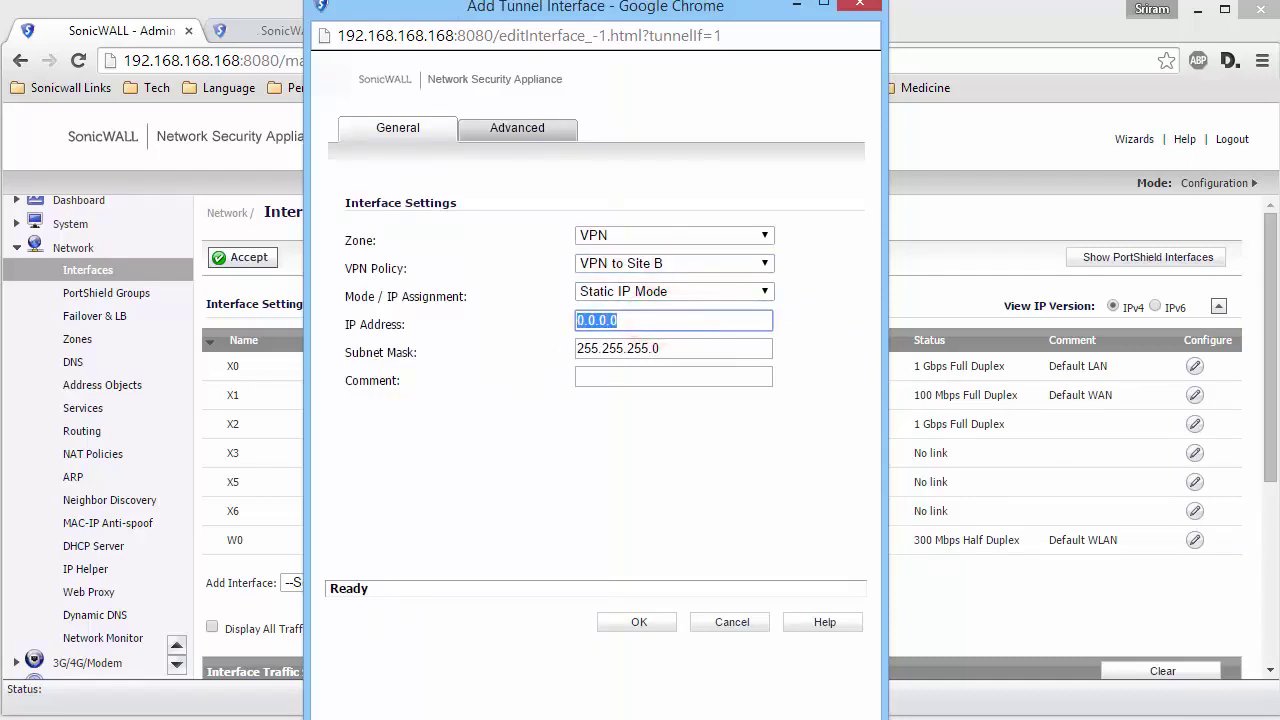
text(1.1.1.1)
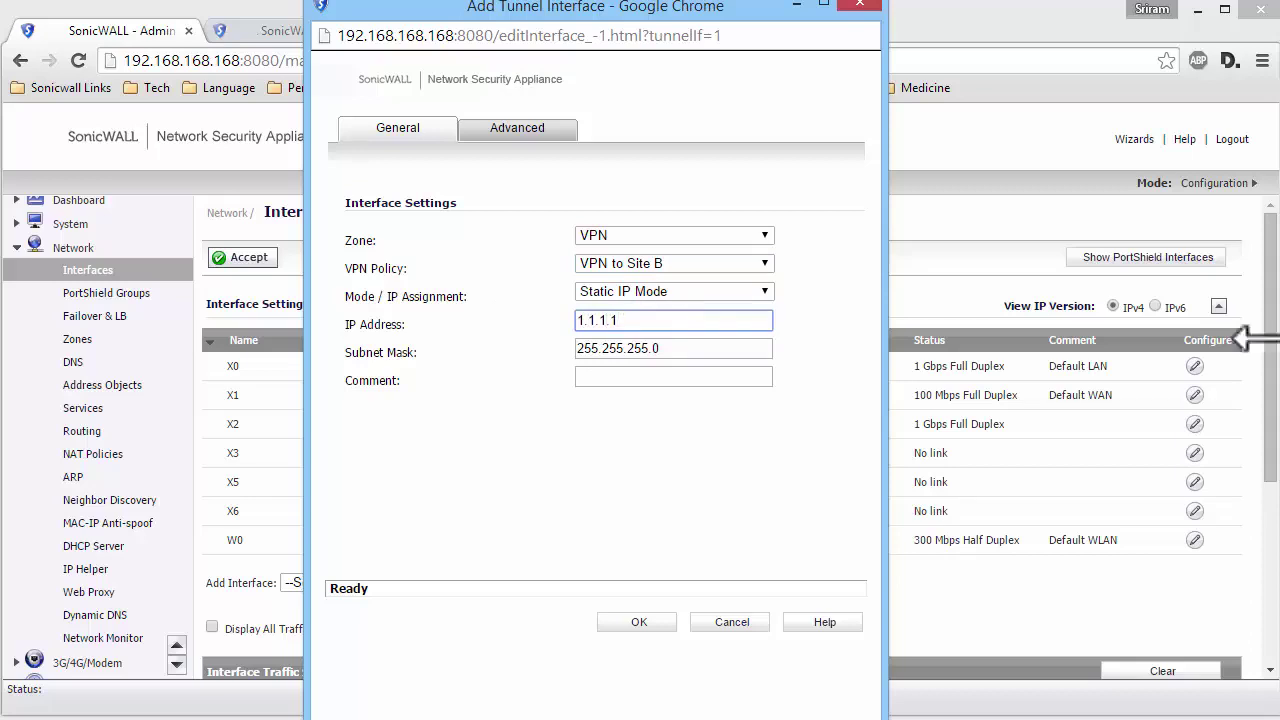
click(639, 622)
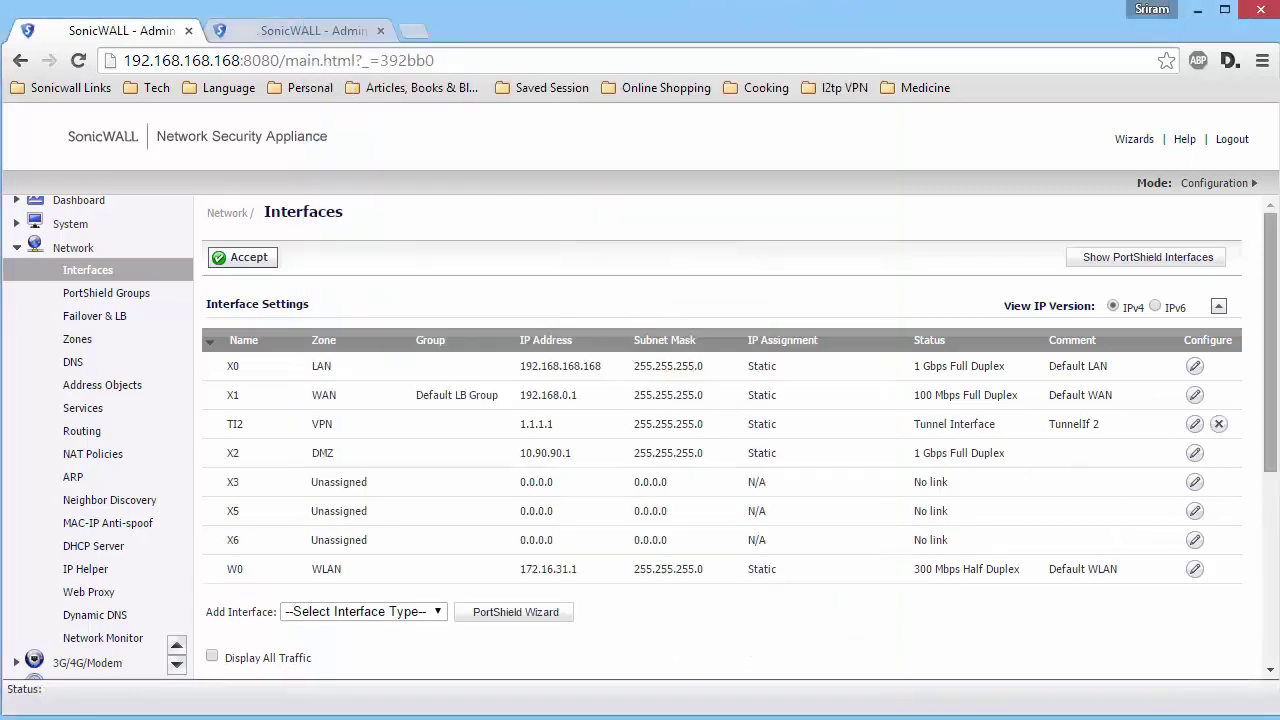
- Set the Routing Mode to Advanced Routing on the Routing page
click(82, 432)
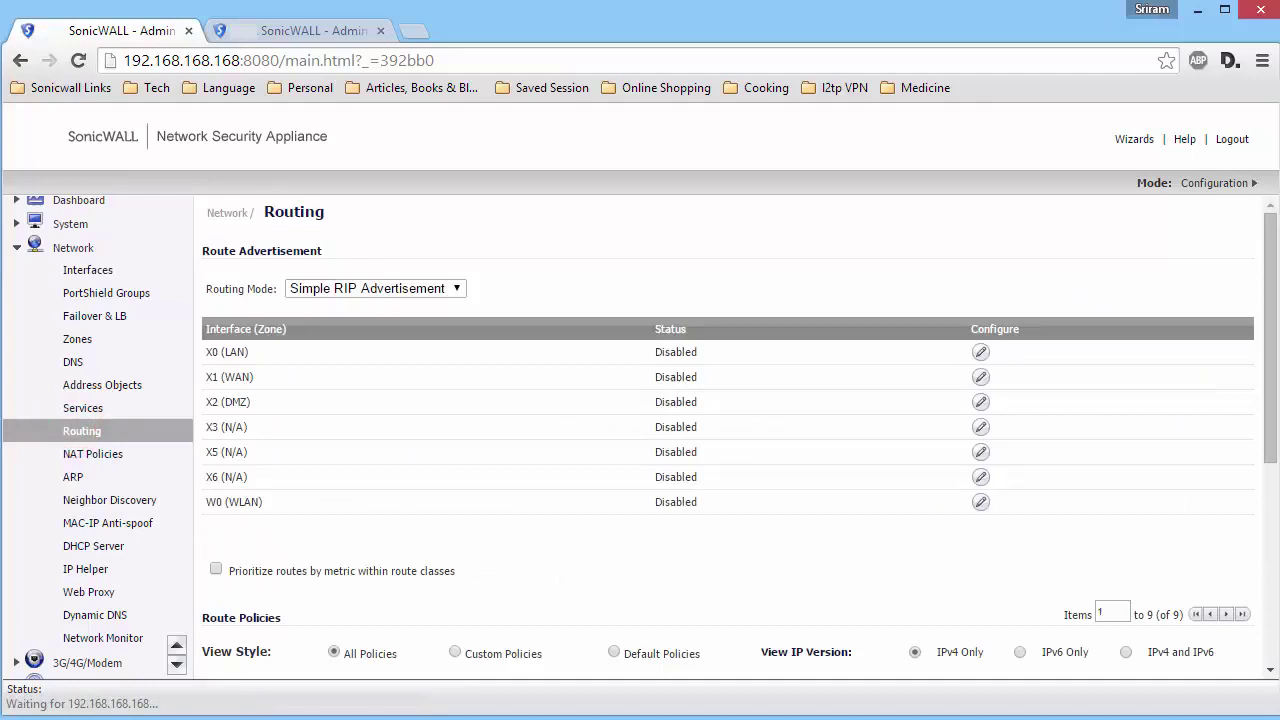
click(433, 290)
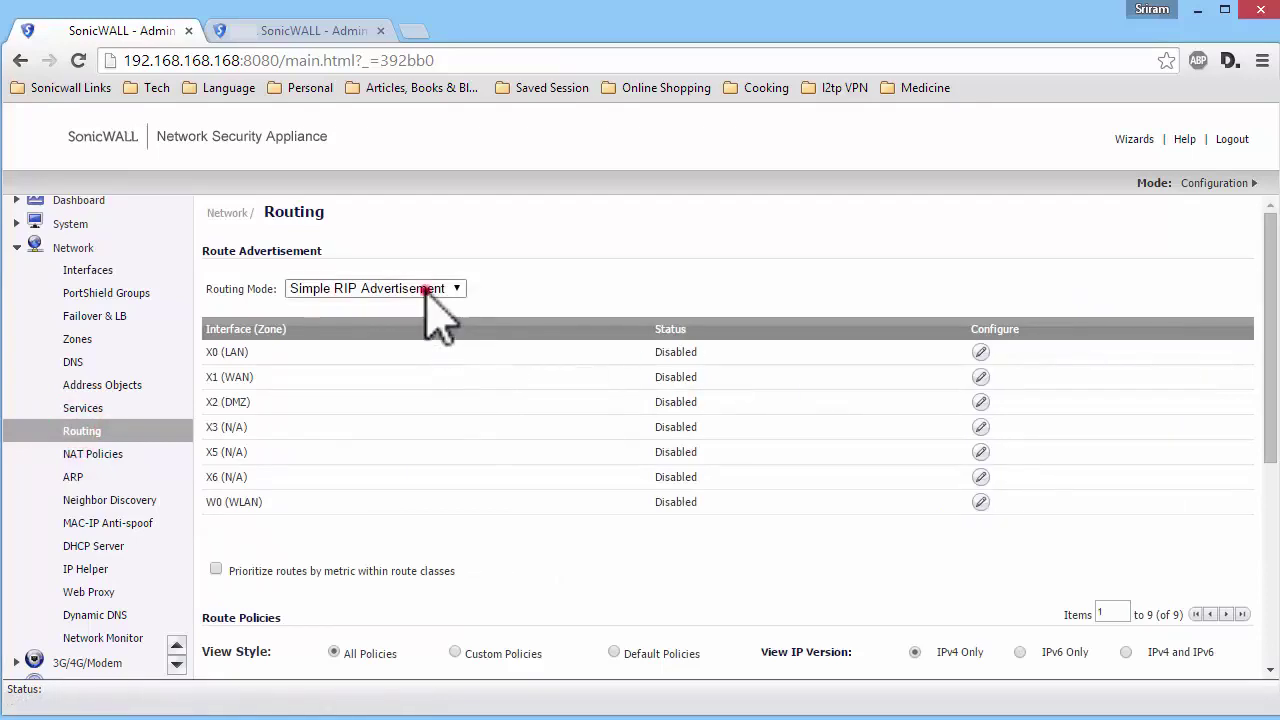
click(370, 322)
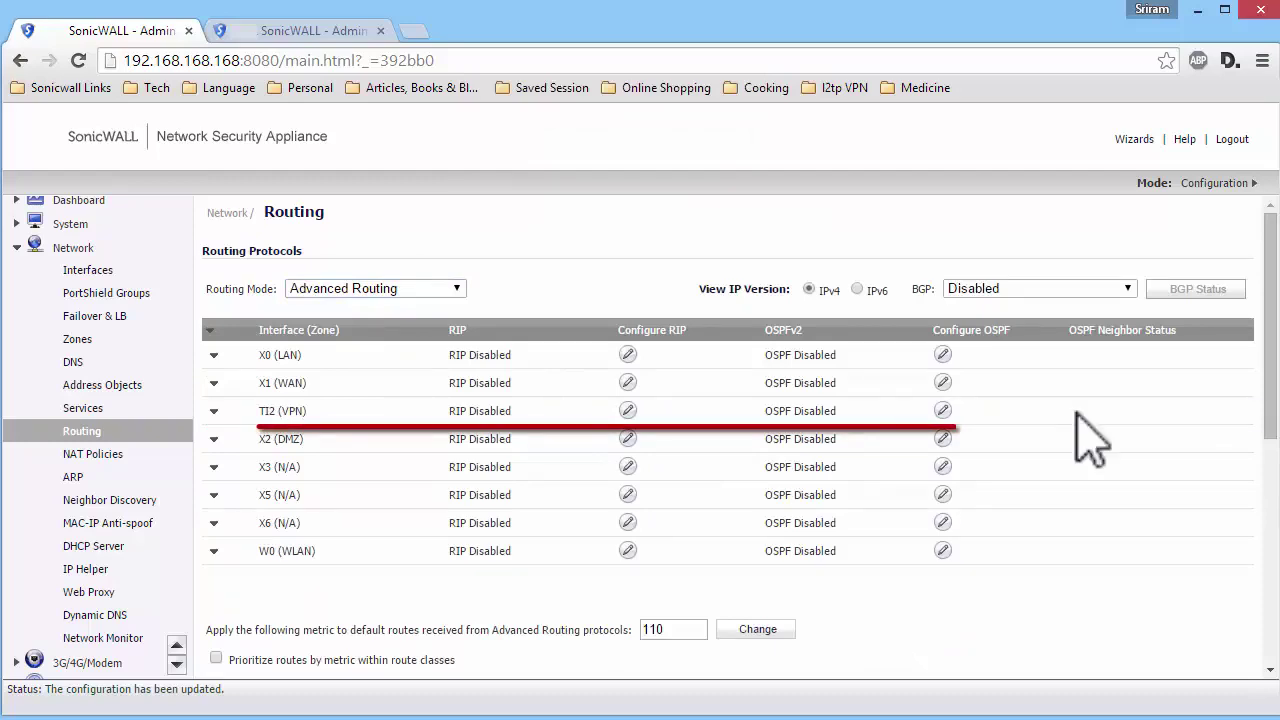
- Enable OSPFv2 on TI2 with Redistribute Remote VPN Networks unchecked
click(942, 410)
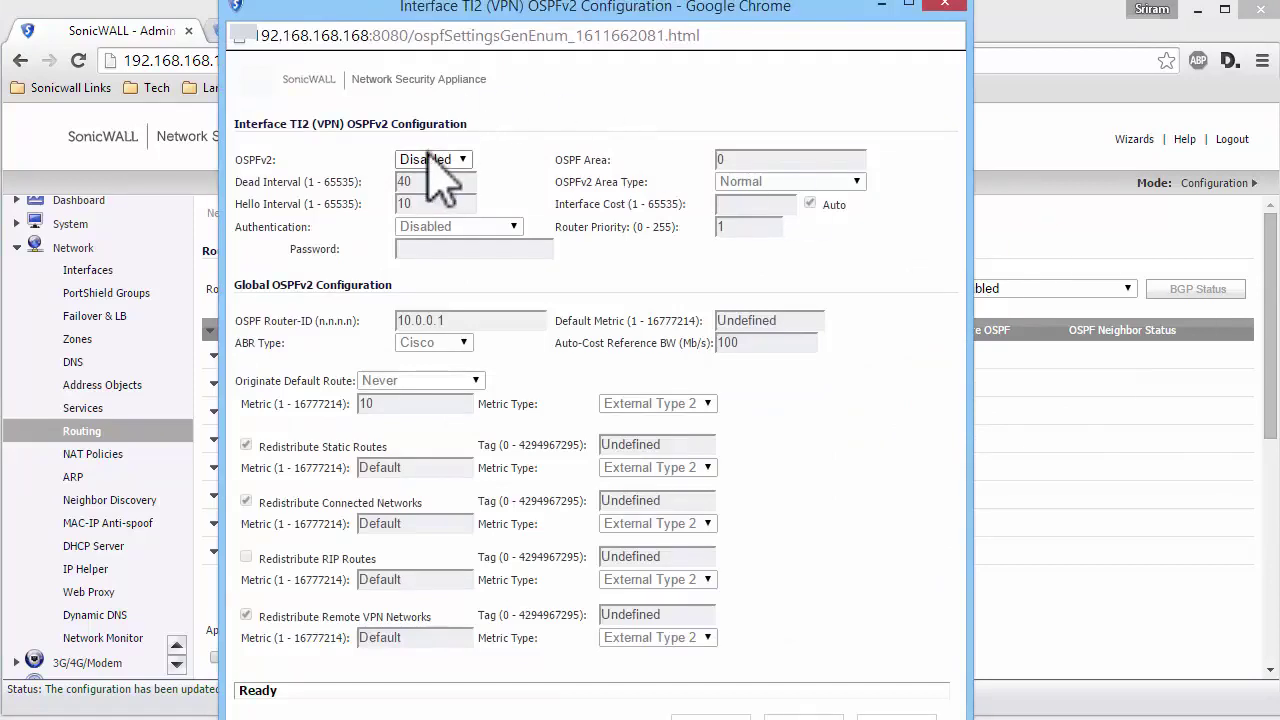
click(430, 160)
click(412, 188)
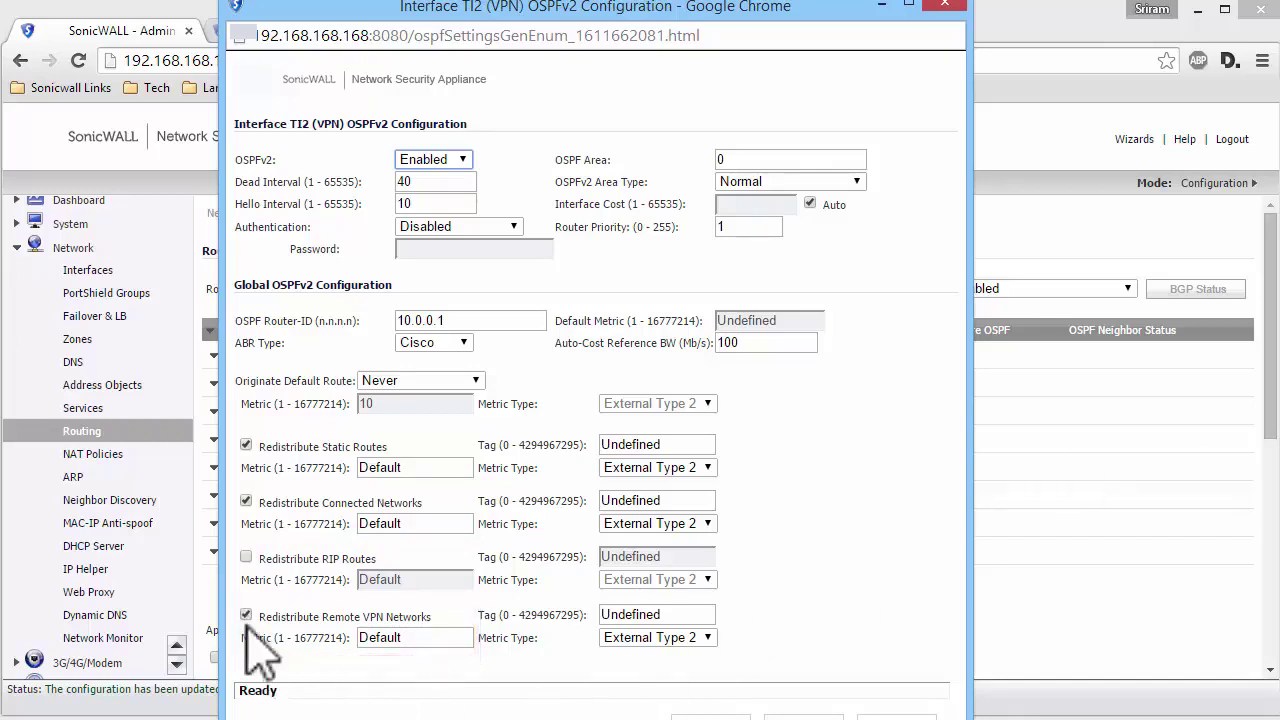
click(246, 614)
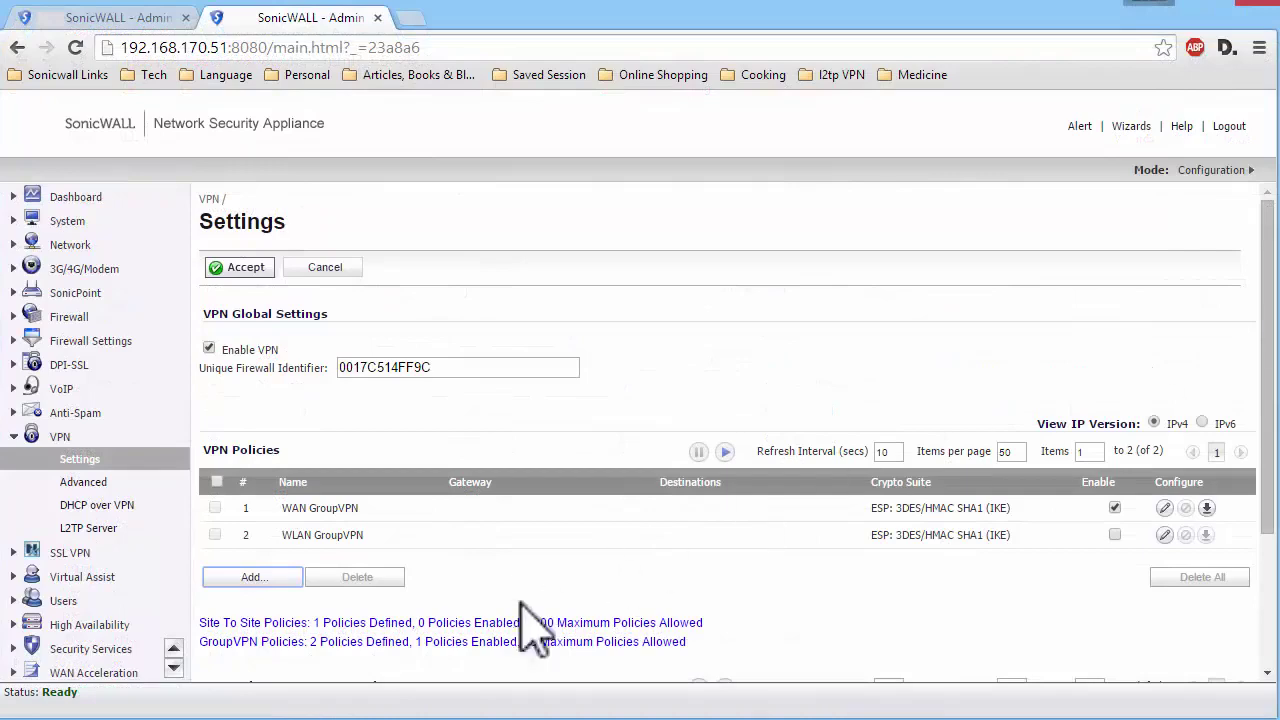
- Start a Tunnel Interface VPN policy named 'To Site A' with gateway 27.56.135.230
click(258, 578)
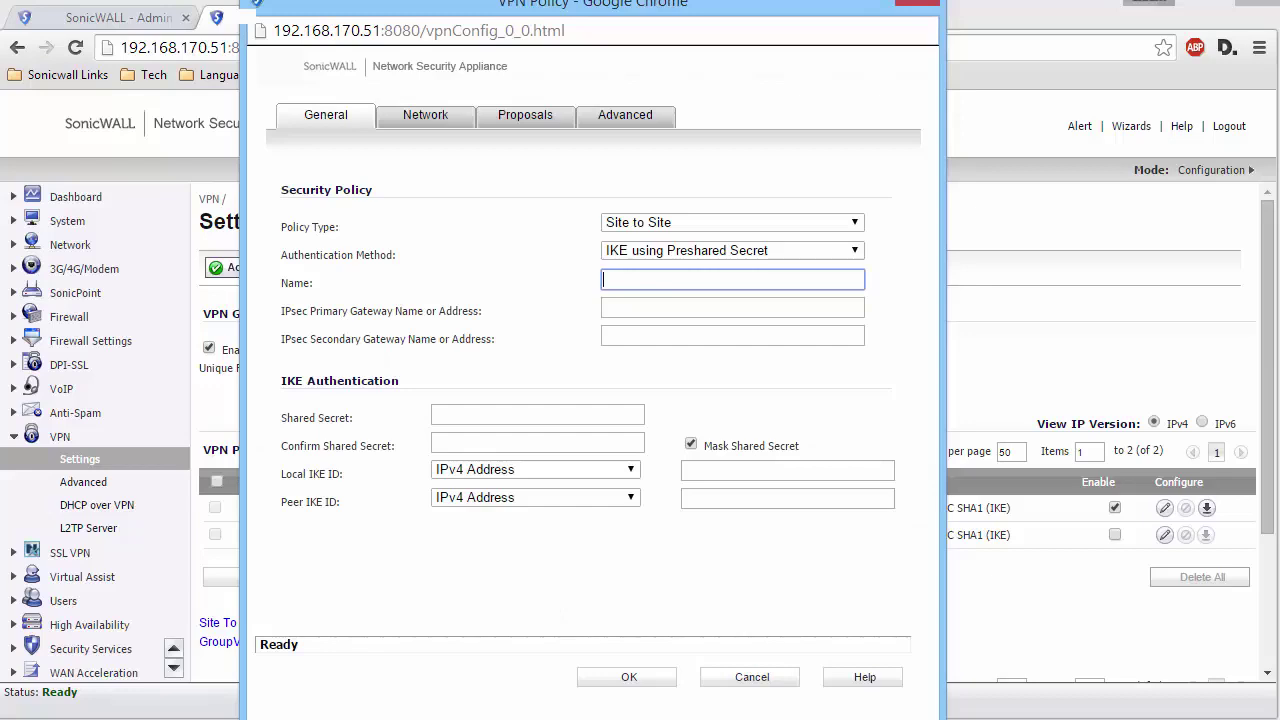
click(800, 222)
click(700, 262)
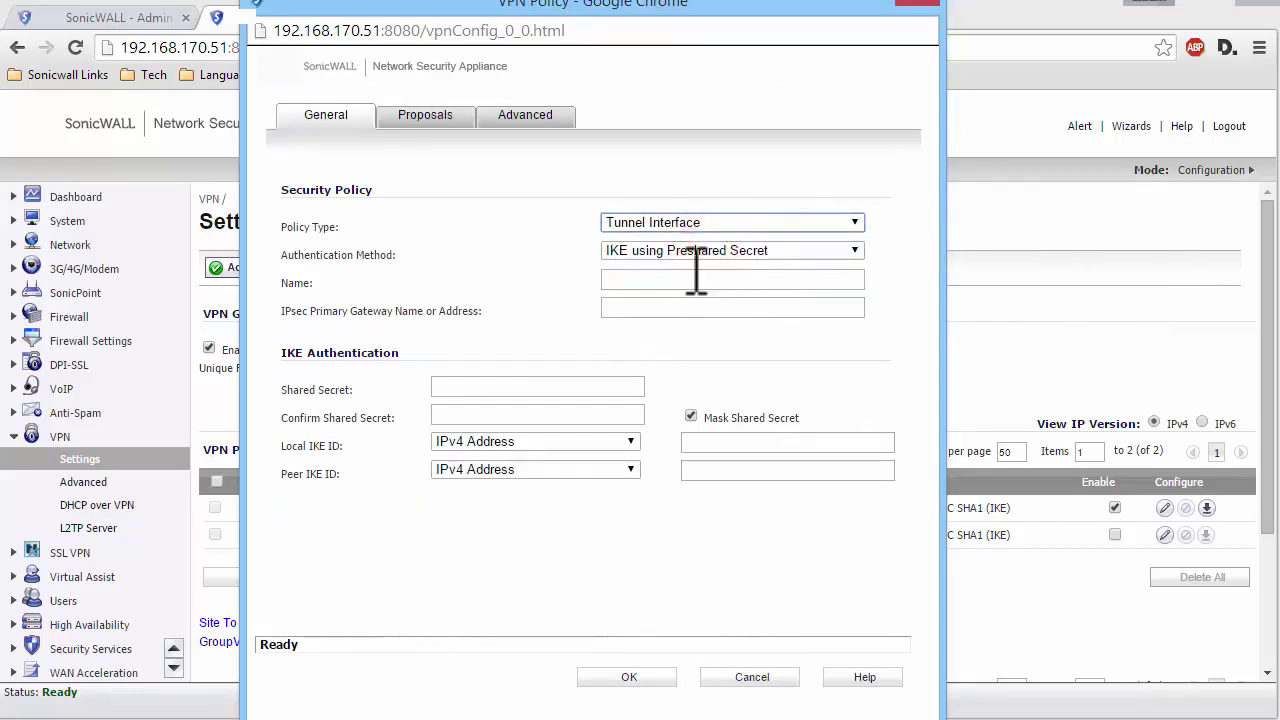
click(697, 279)
text(To Site A)
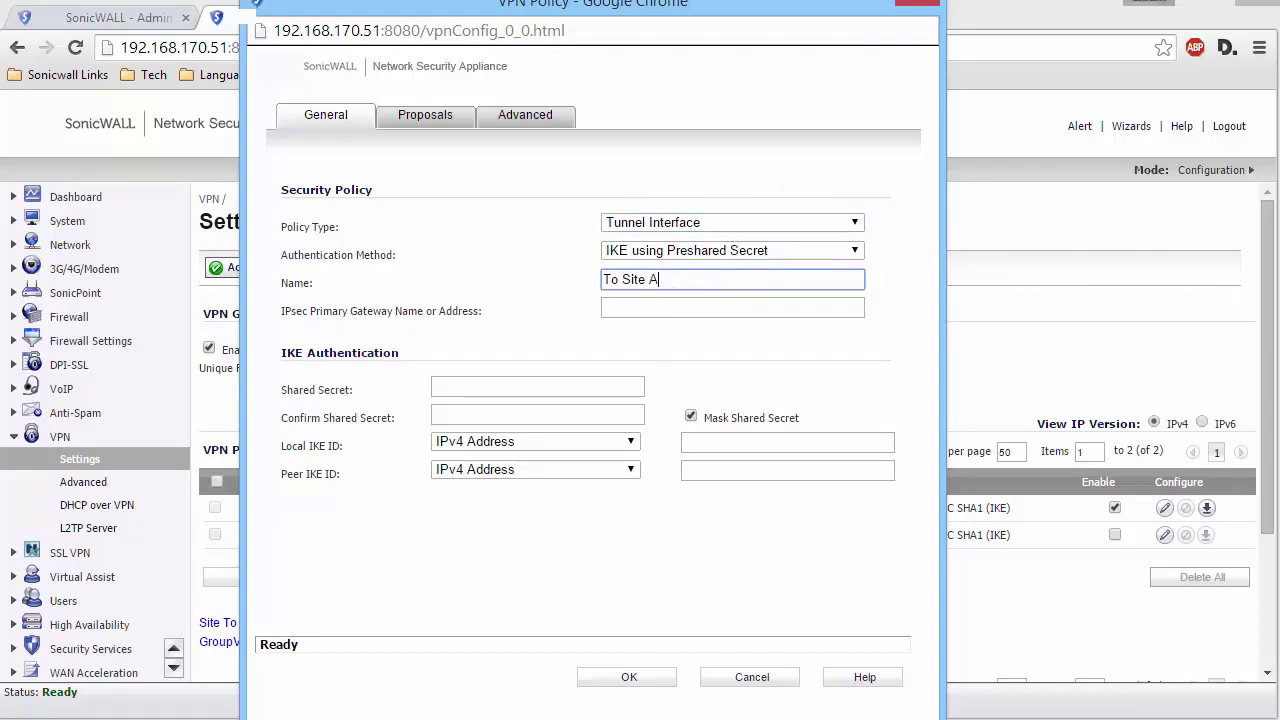
click(732, 308)
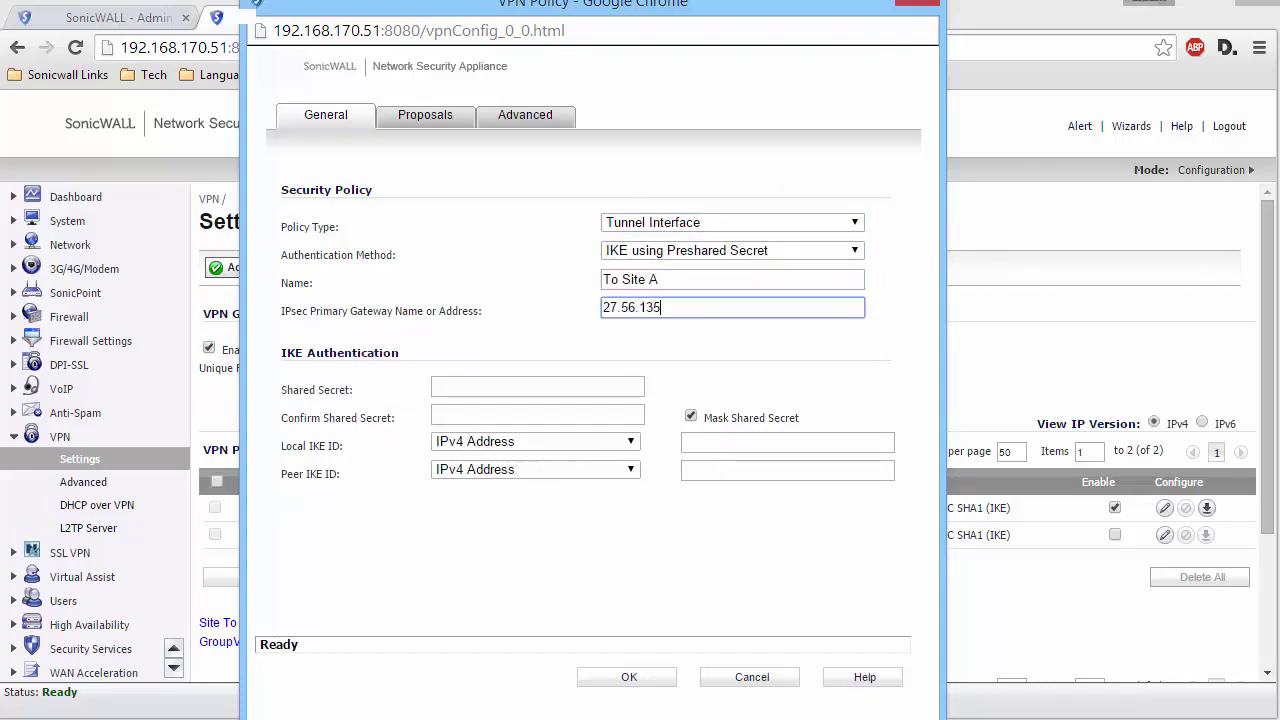
- Enter and confirm the preshared secret, review Proposals and Advanced, and save the policy
click(537, 387)
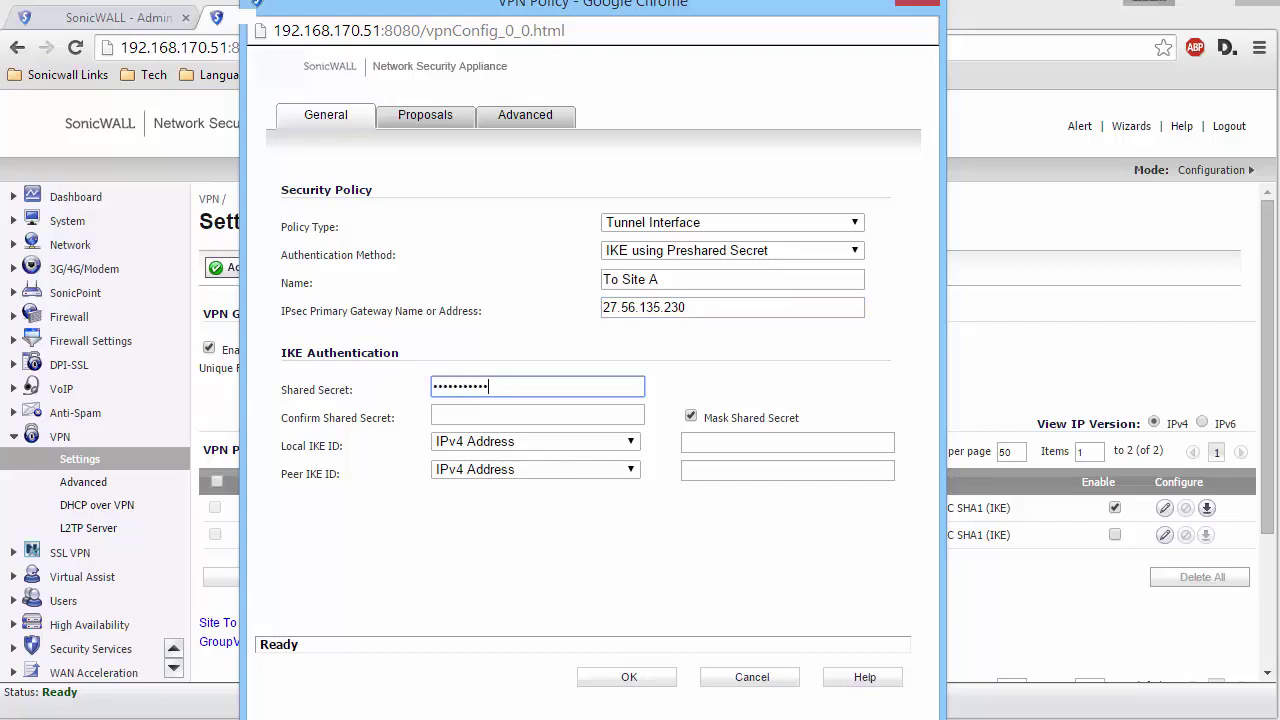
click(537, 415)
text(***)
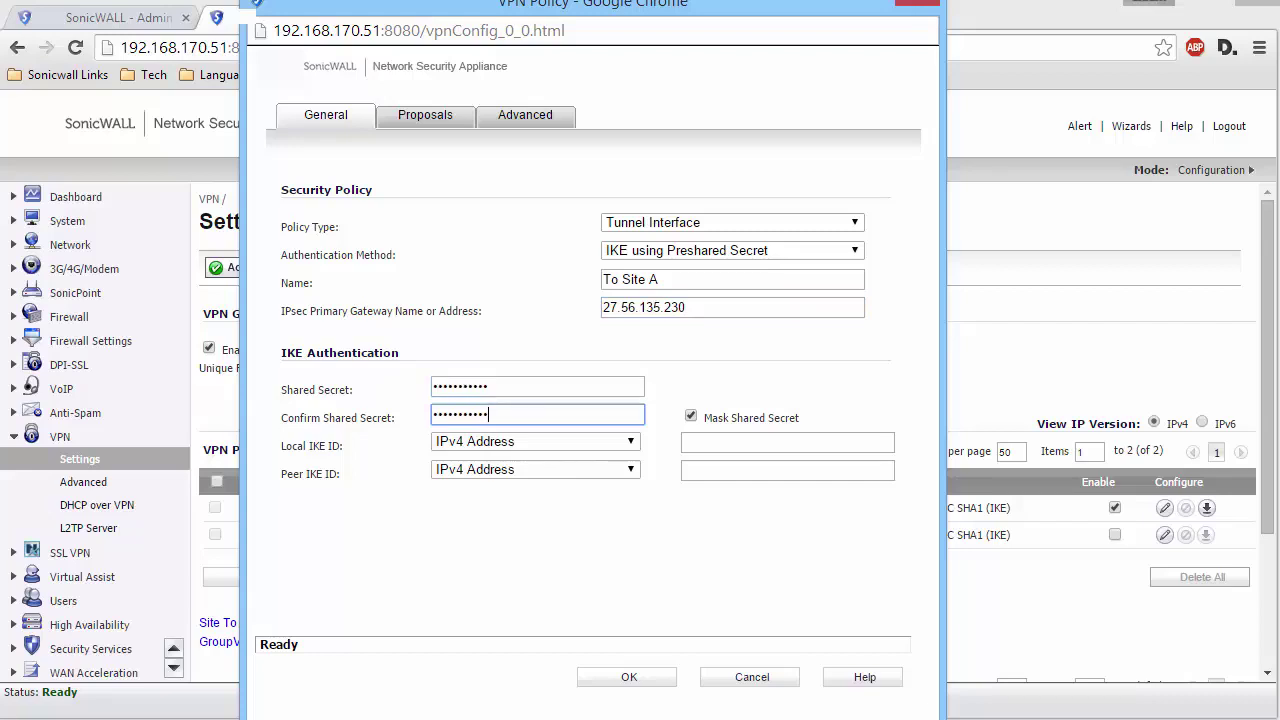
click(455, 120)
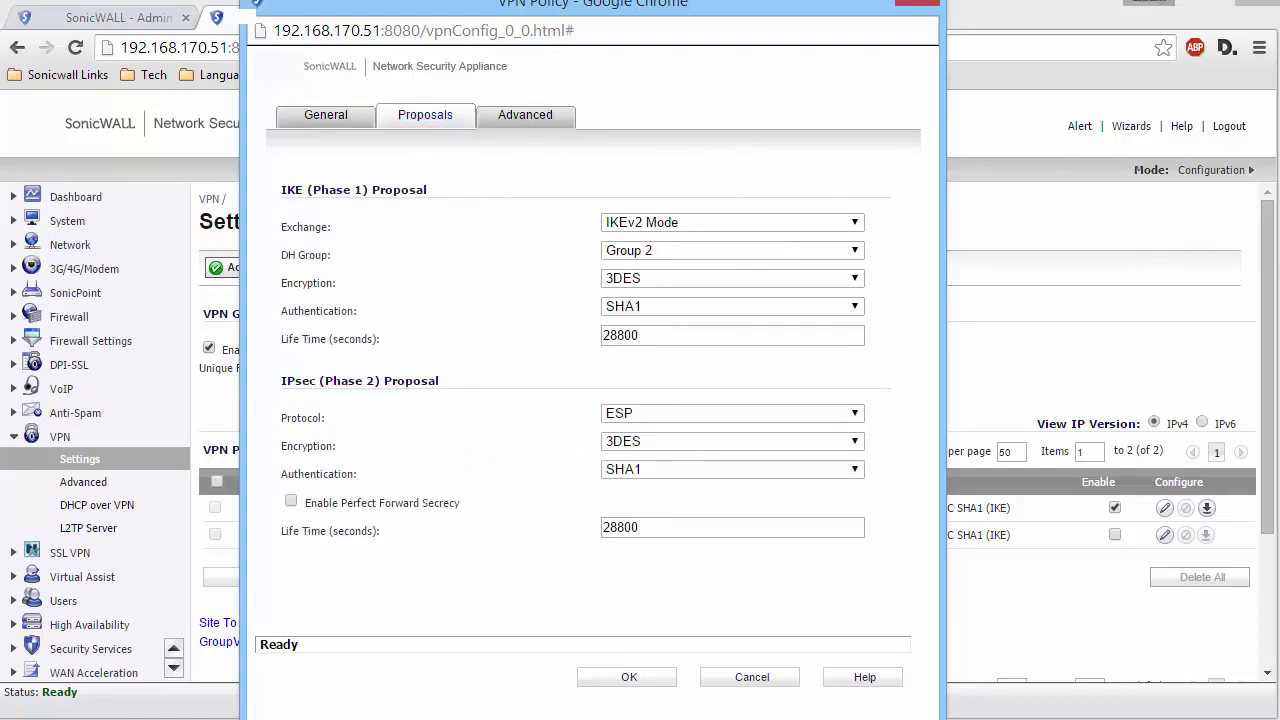
click(525, 114)
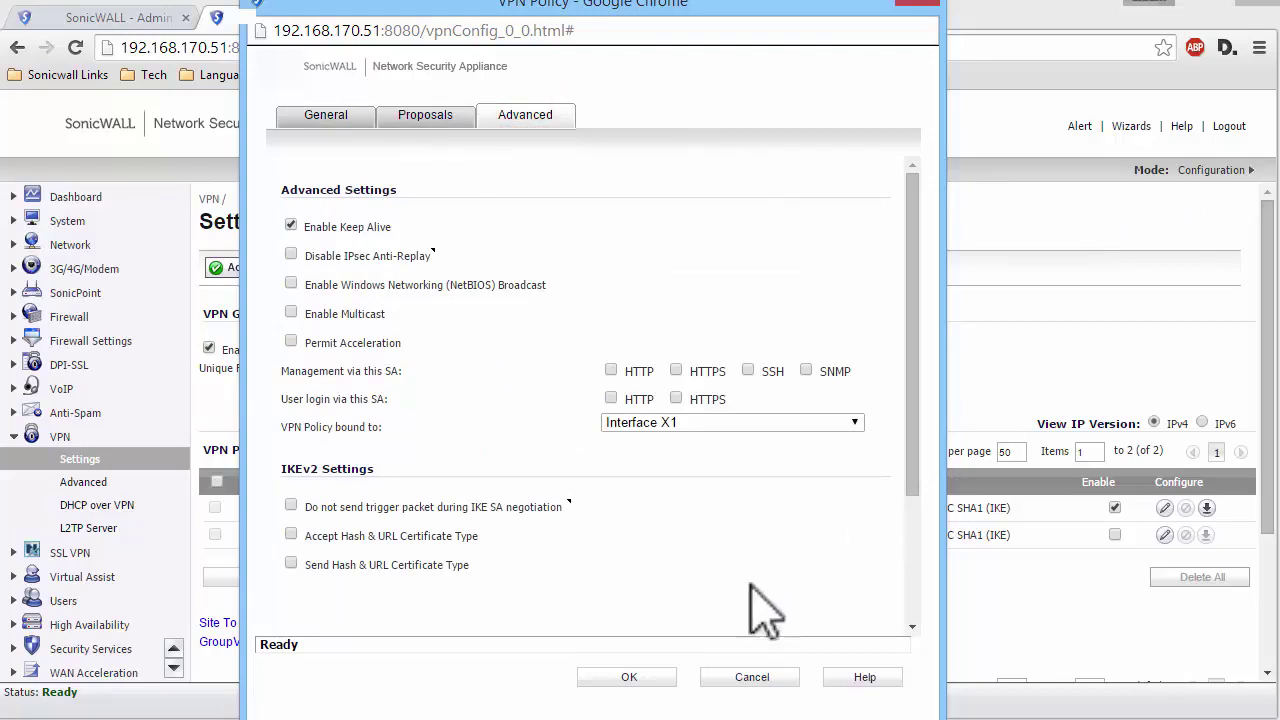
key(Return)
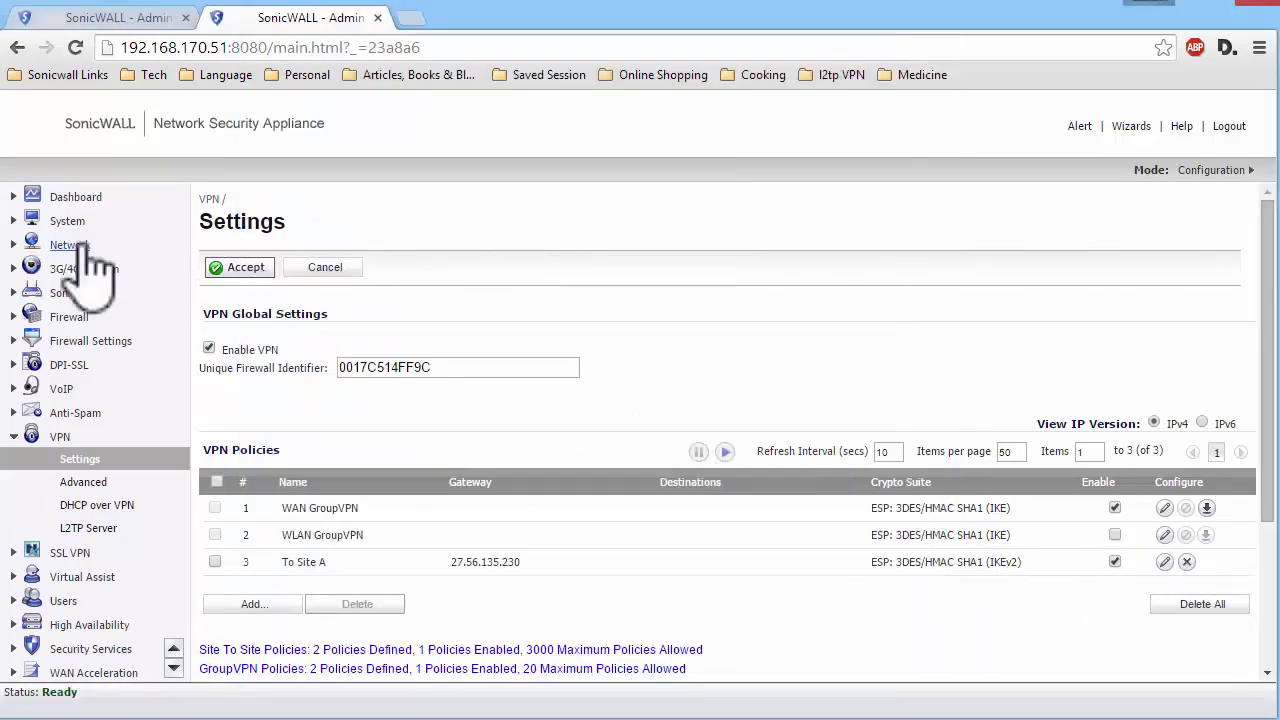
- Add tunnel interface TI2 bound to 'To Site A' with IP 1.1.1.2/255.255.255.0
click(74, 247)
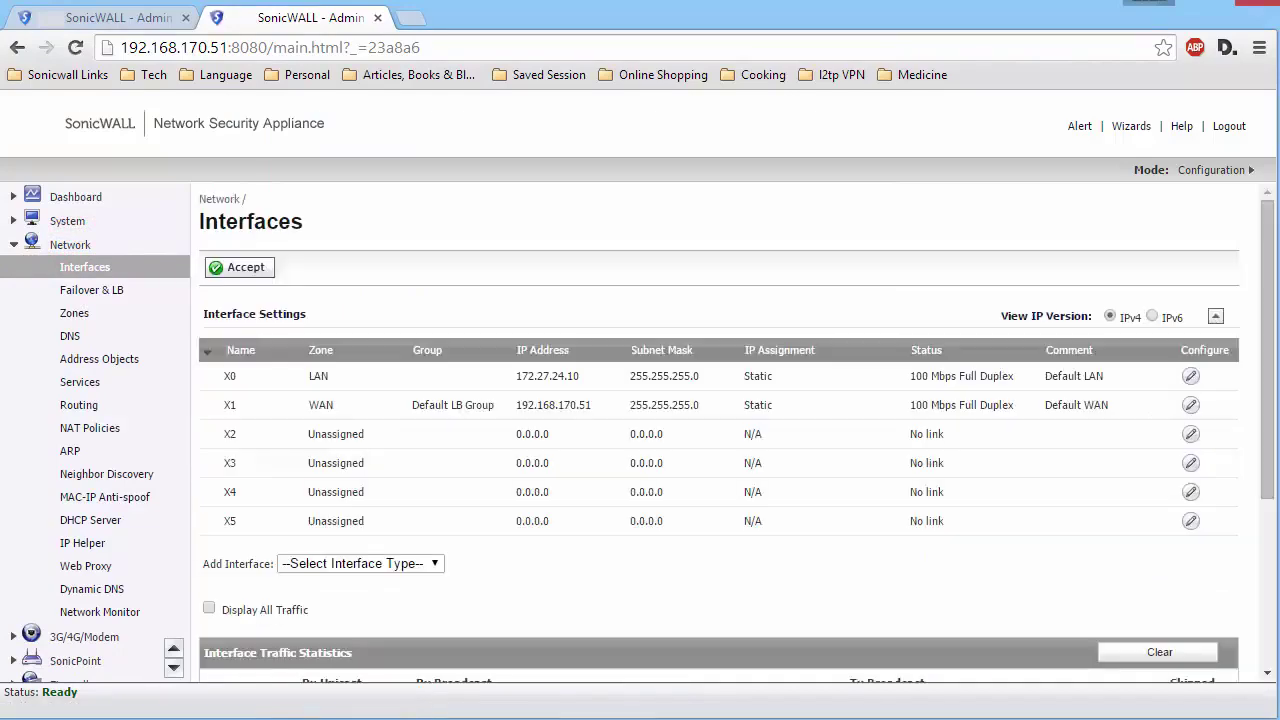
click(352, 563)
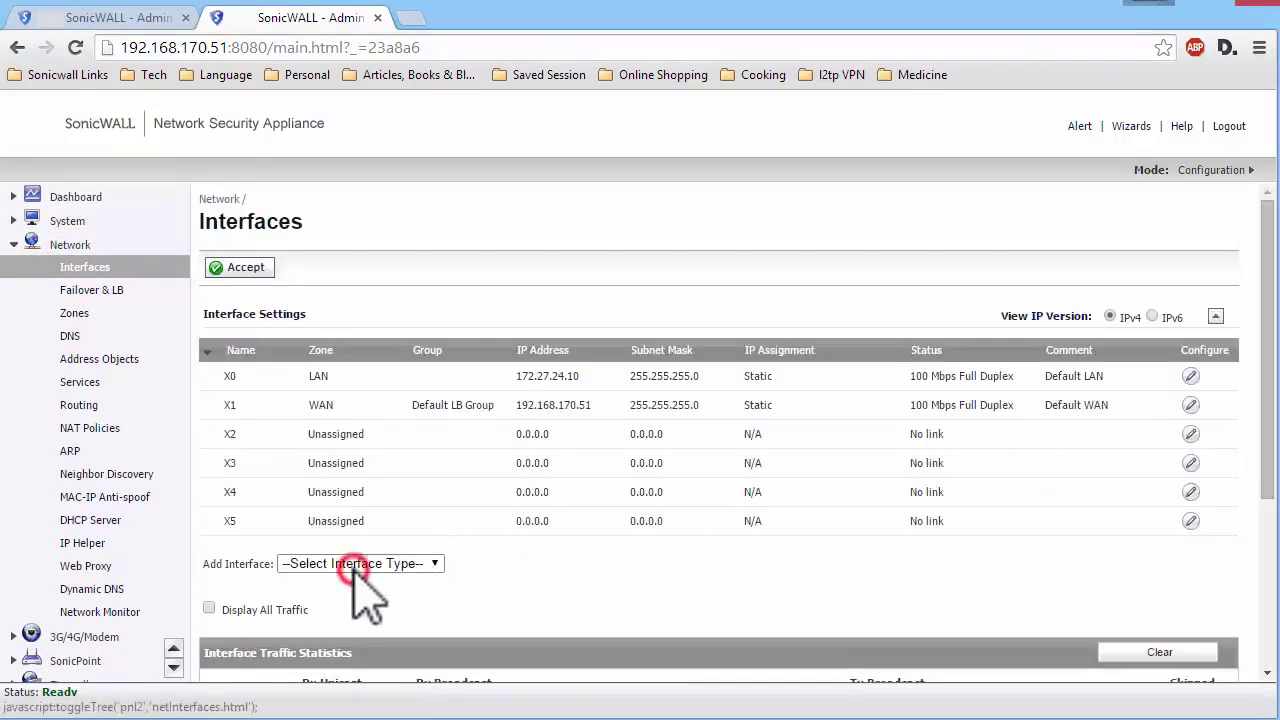
click(328, 611)
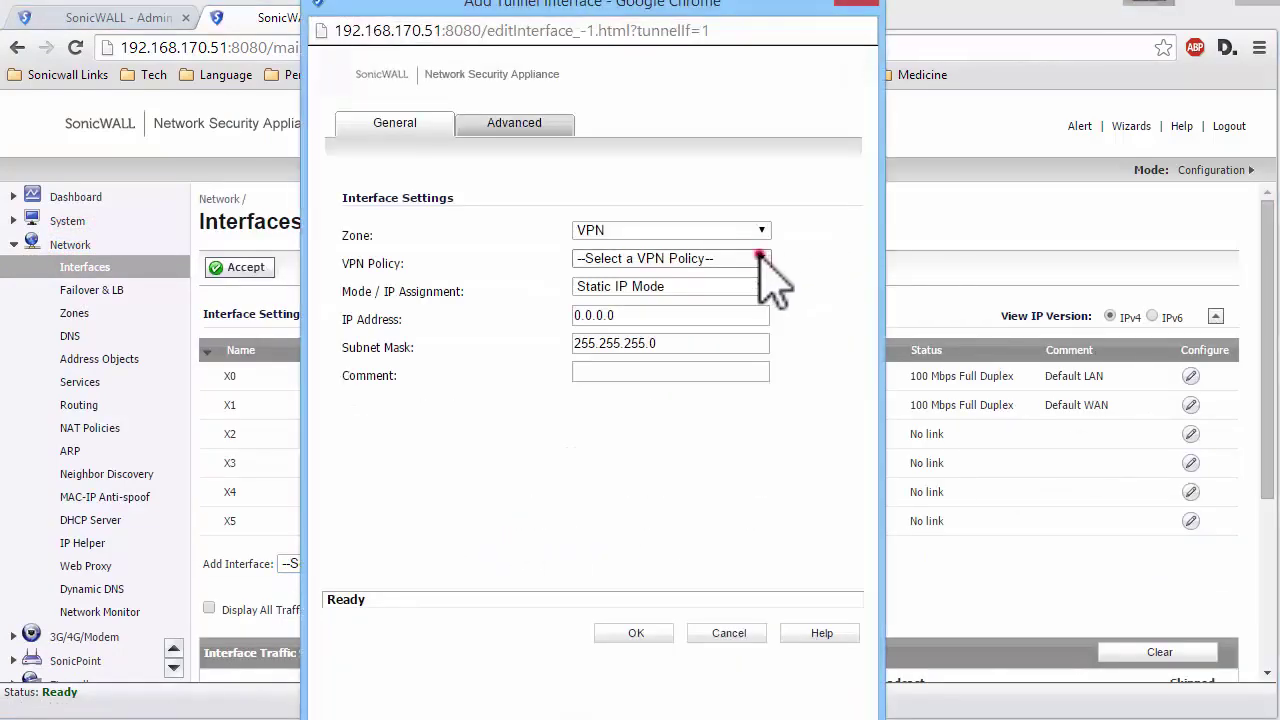
click(758, 258)
click(681, 291)
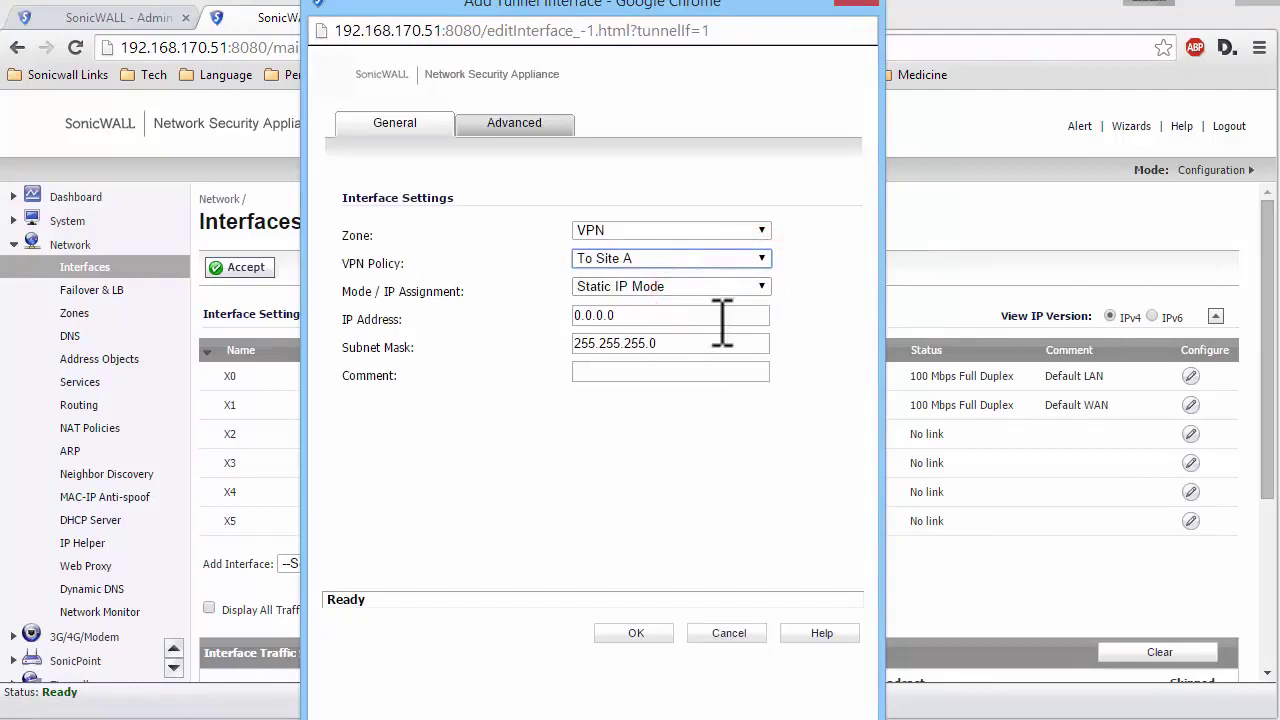
click(710, 318)
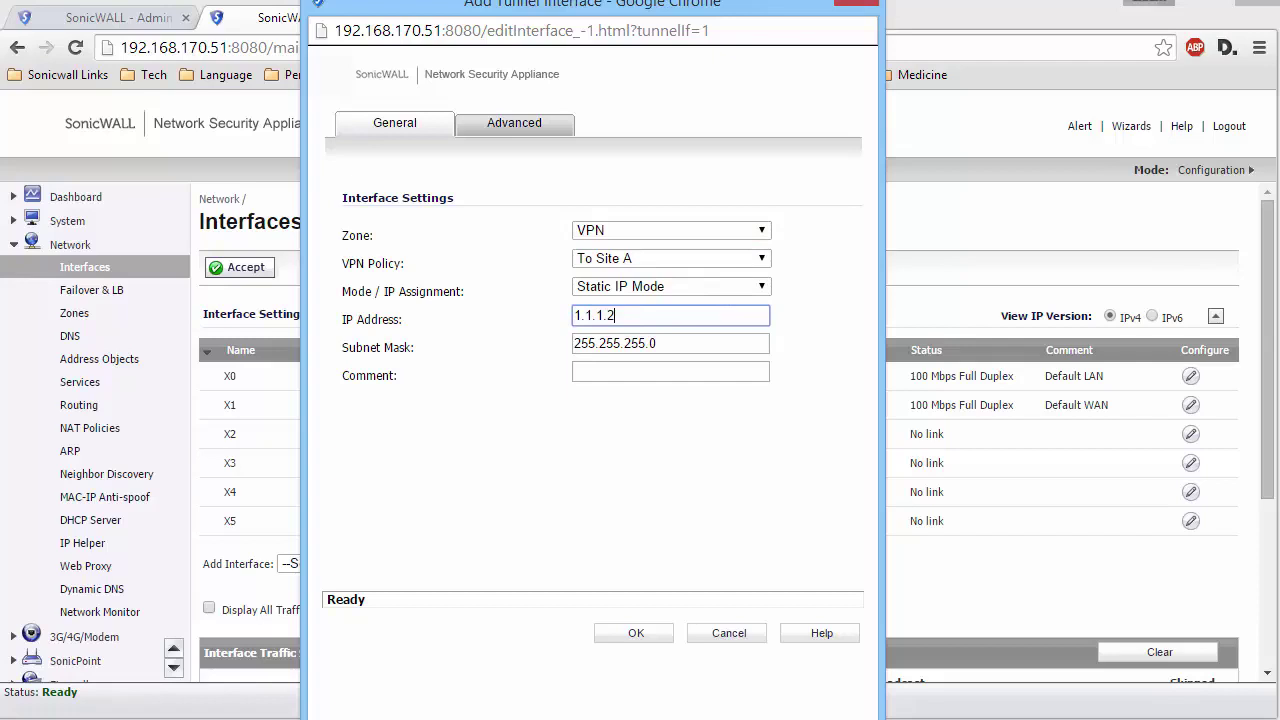
click(640, 630)
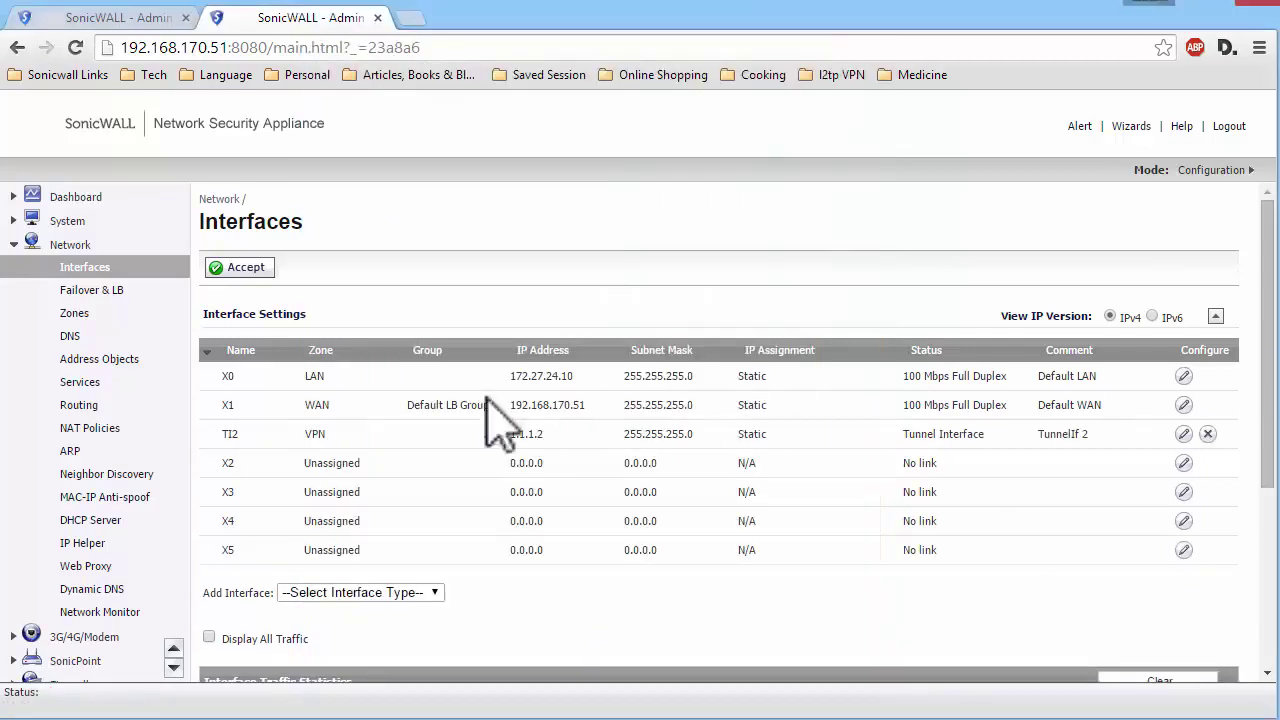
click(84, 402)
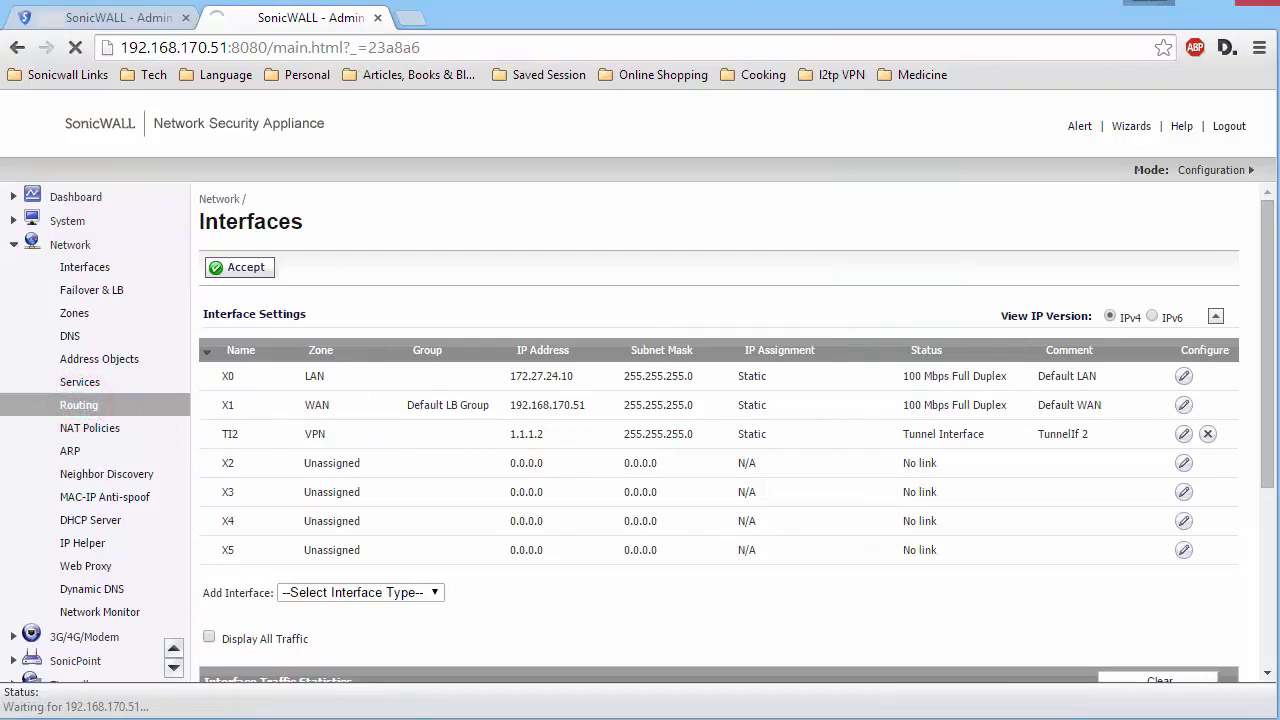
- Switch the second firewall's Routing Mode to Advanced Routing and confirm
click(312, 298)
click(307, 328)
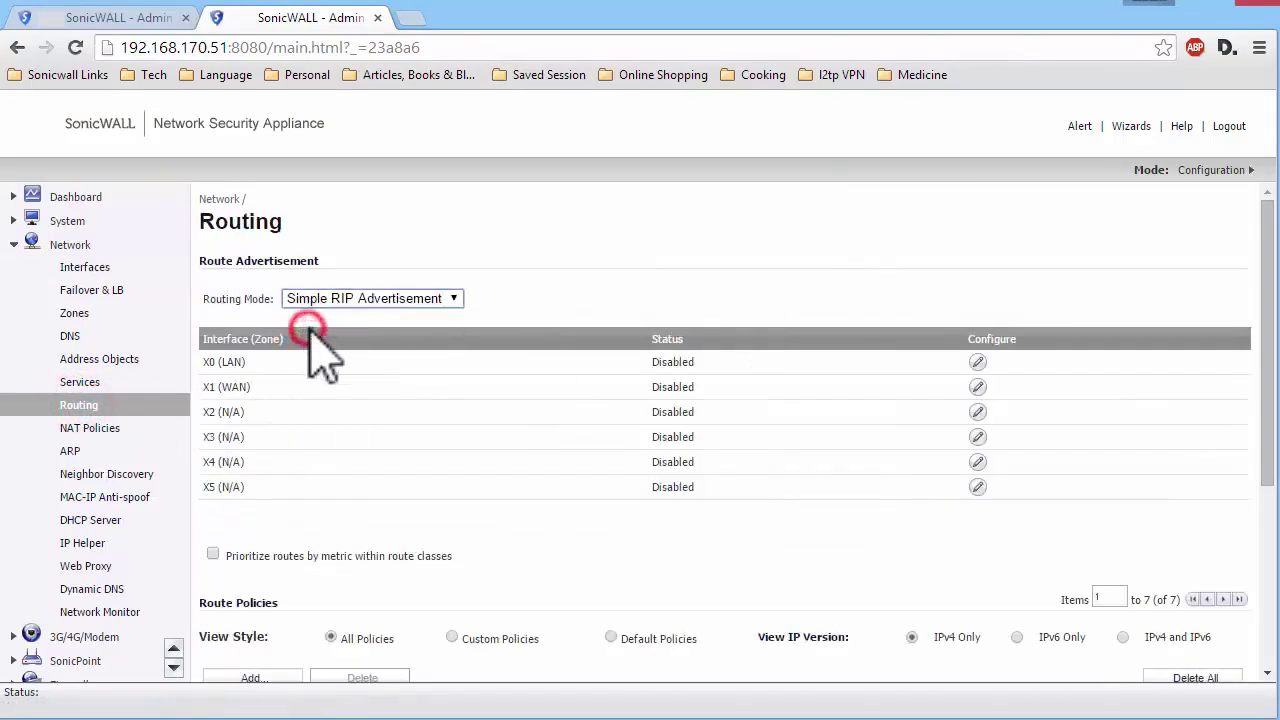
click(678, 186)
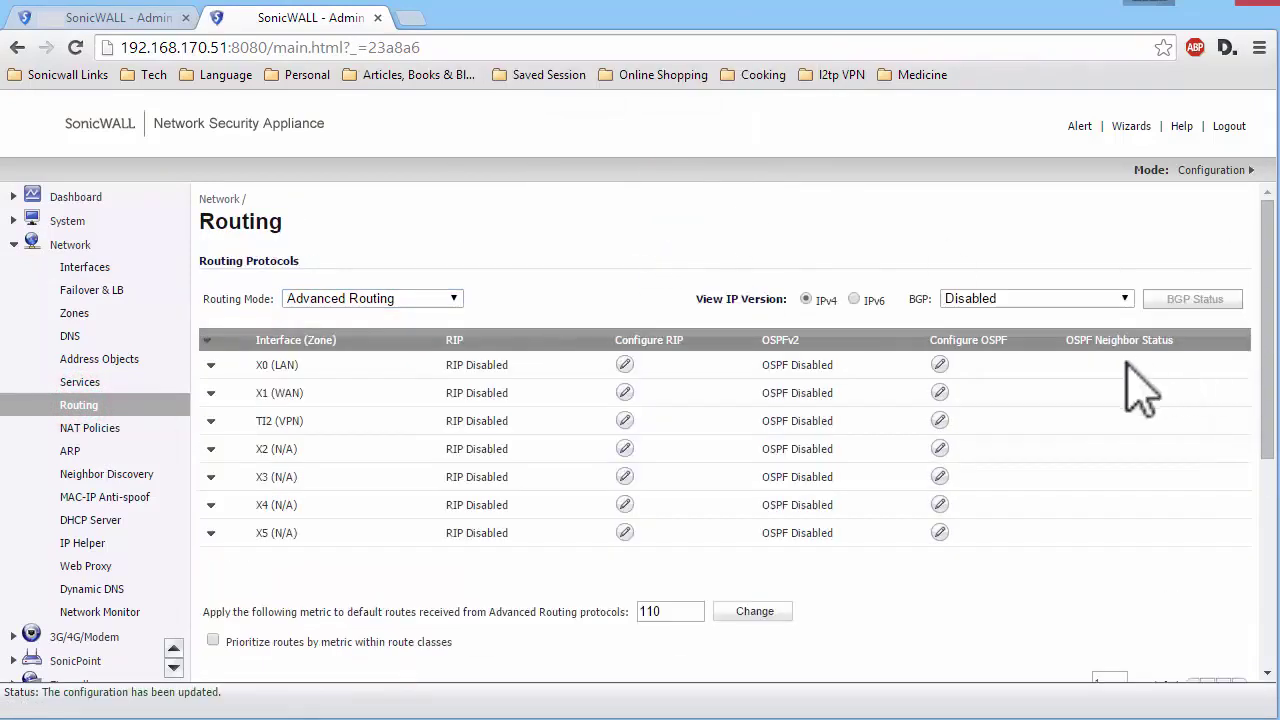
- Enable OSPFv2 on TI2 without redistributing remote VPN networks and save
click(939, 420)
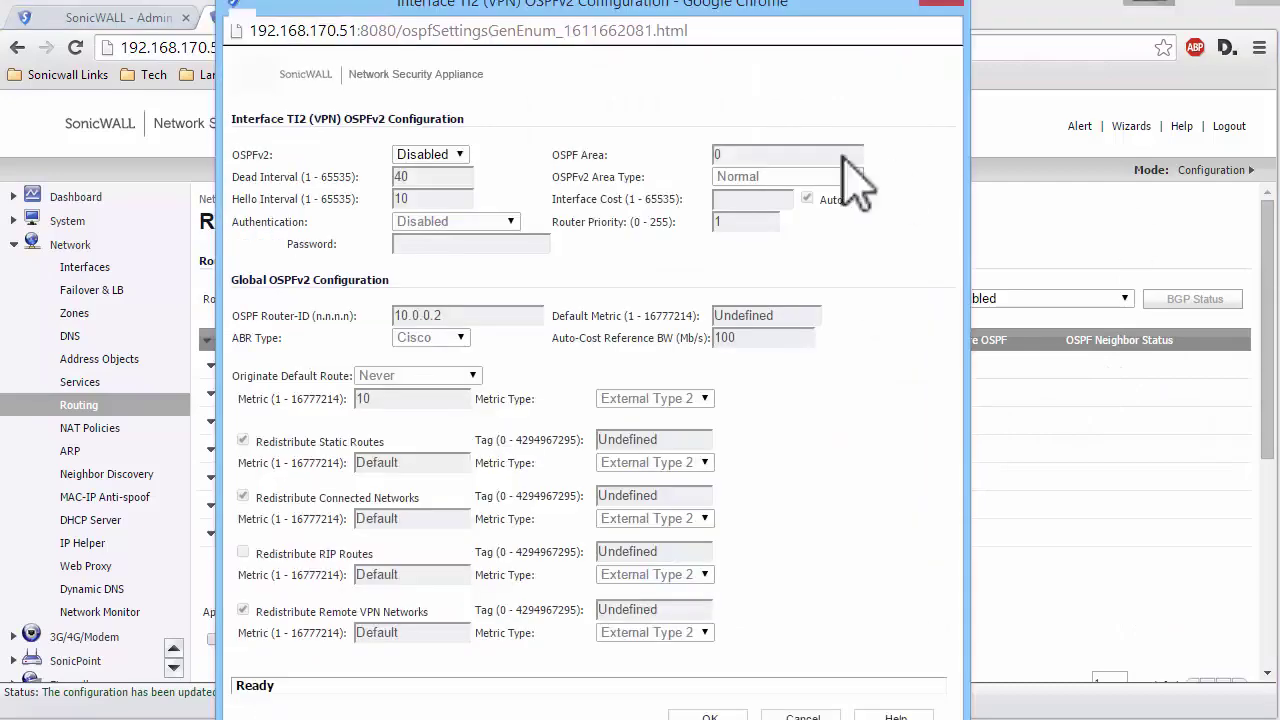
click(443, 158)
click(418, 181)
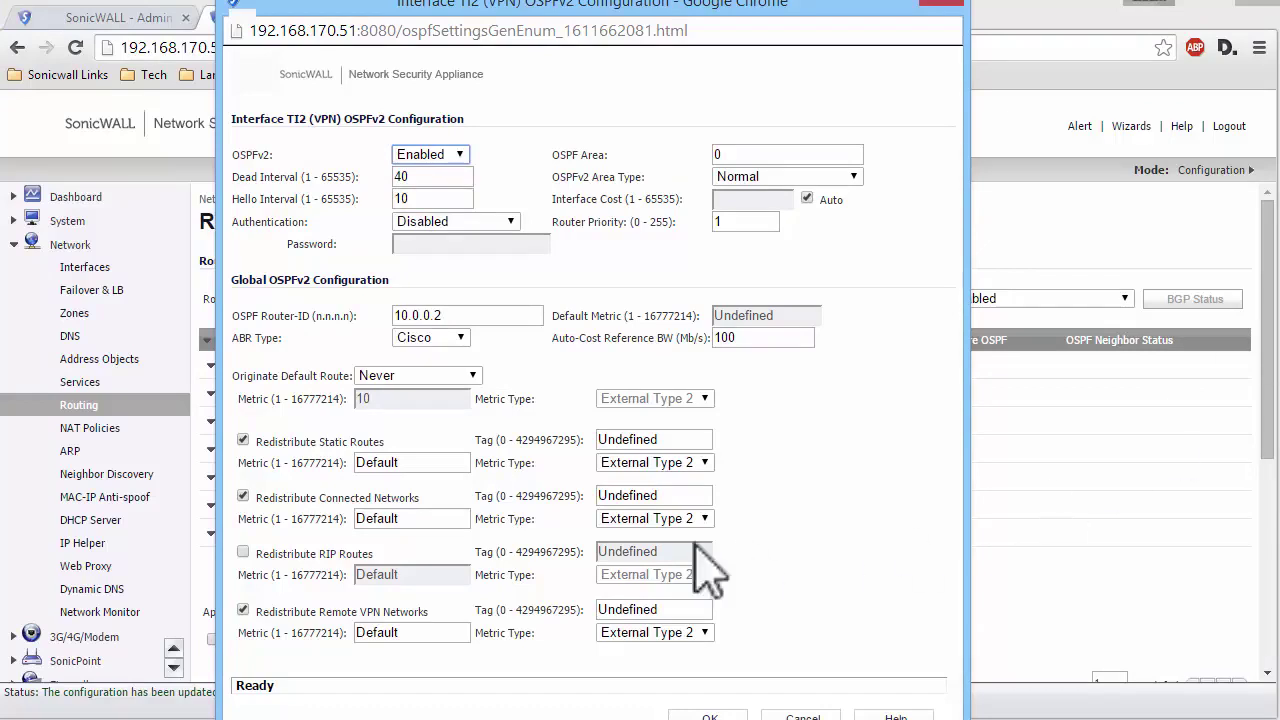
click(243, 609)
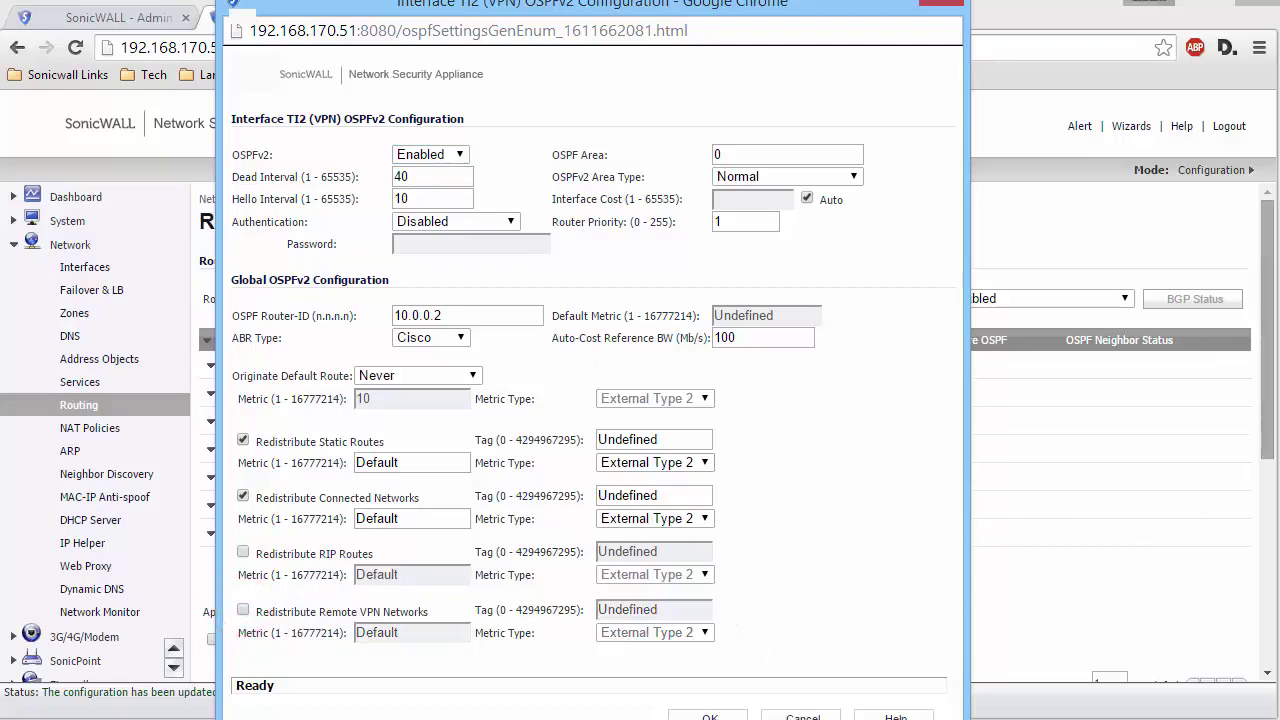
click(710, 717)
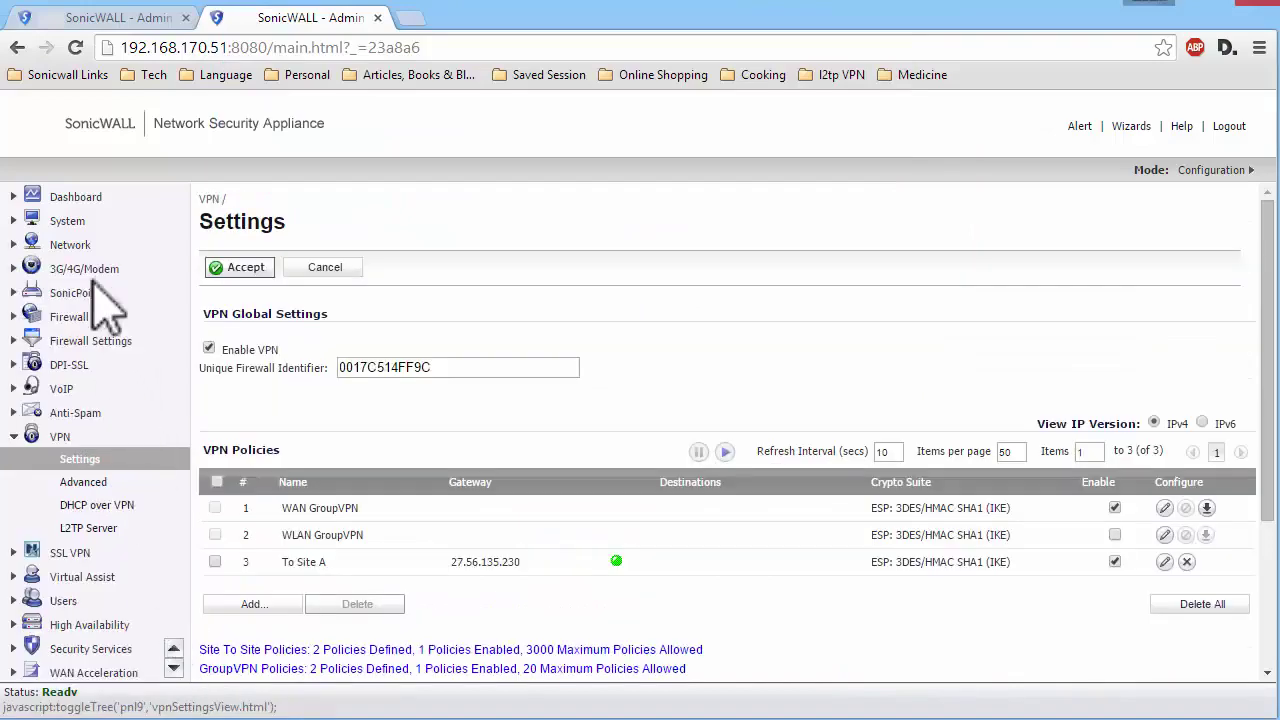
- Check TI2's OSPF neighbour status and both firewalls' route tables for OSPF routes via TI2
click(84, 250)
click(86, 405)
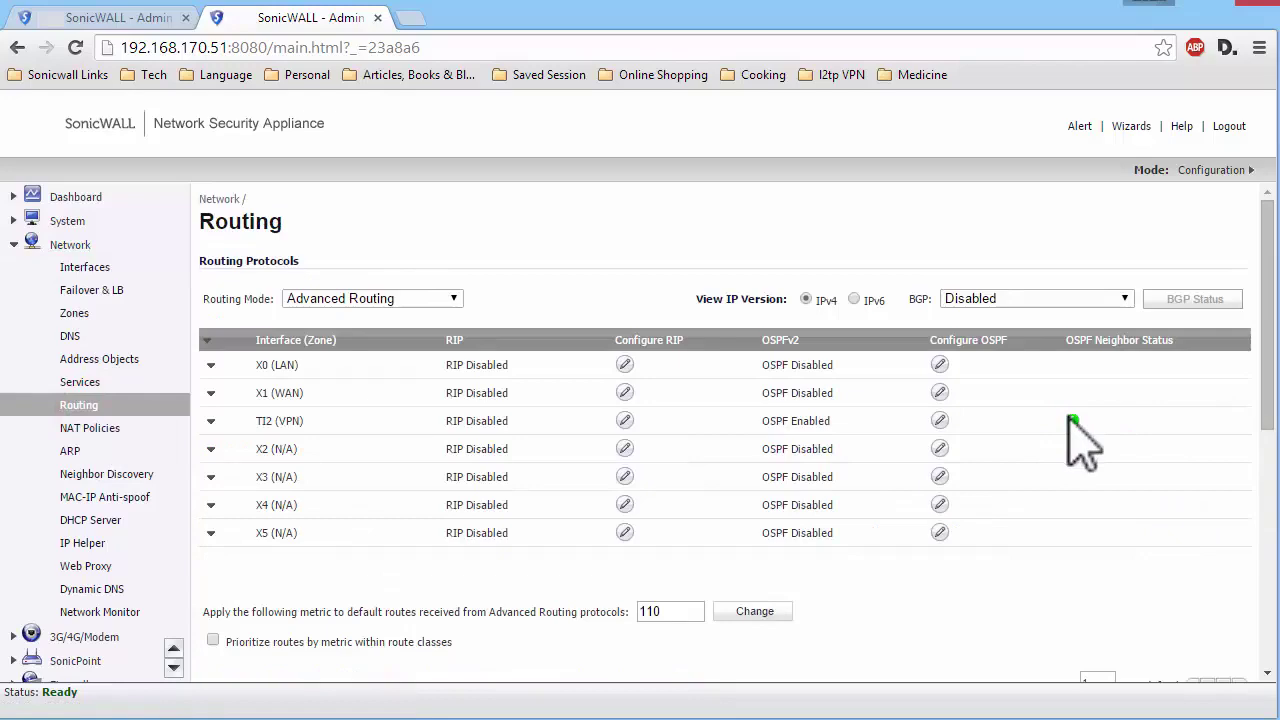
click(1073, 420)
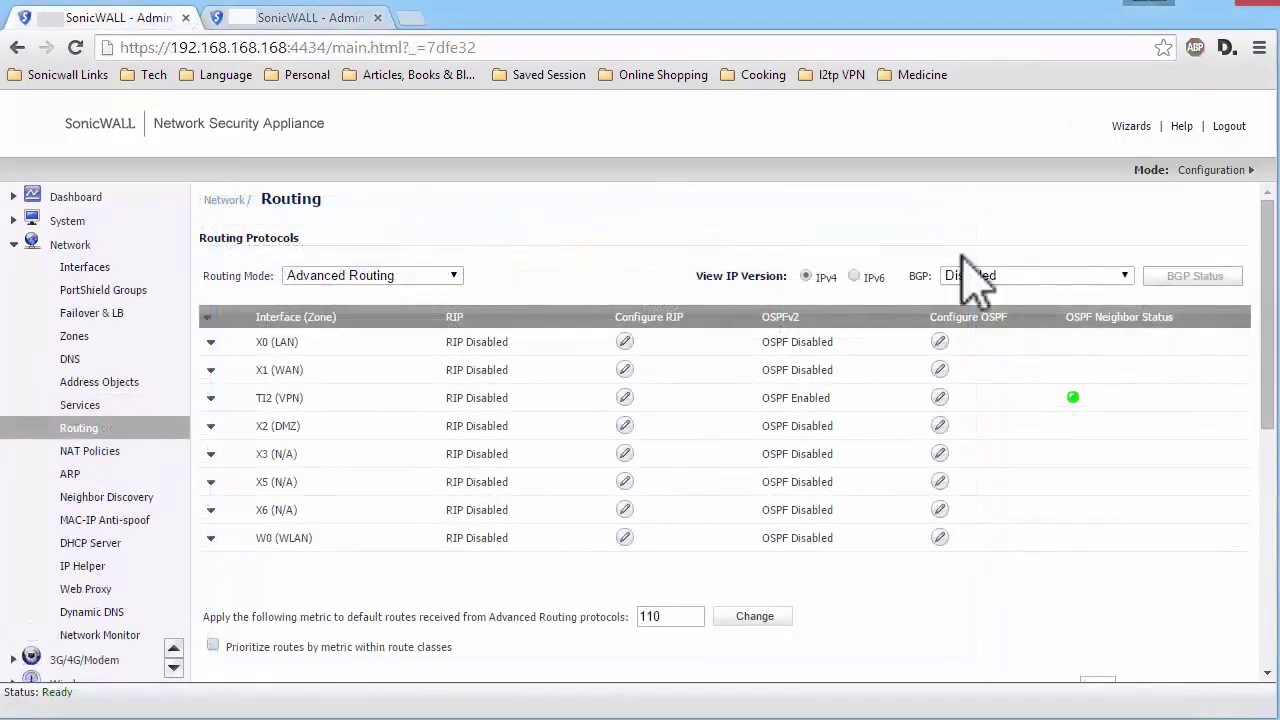
scroll(970, 280, down, 6)
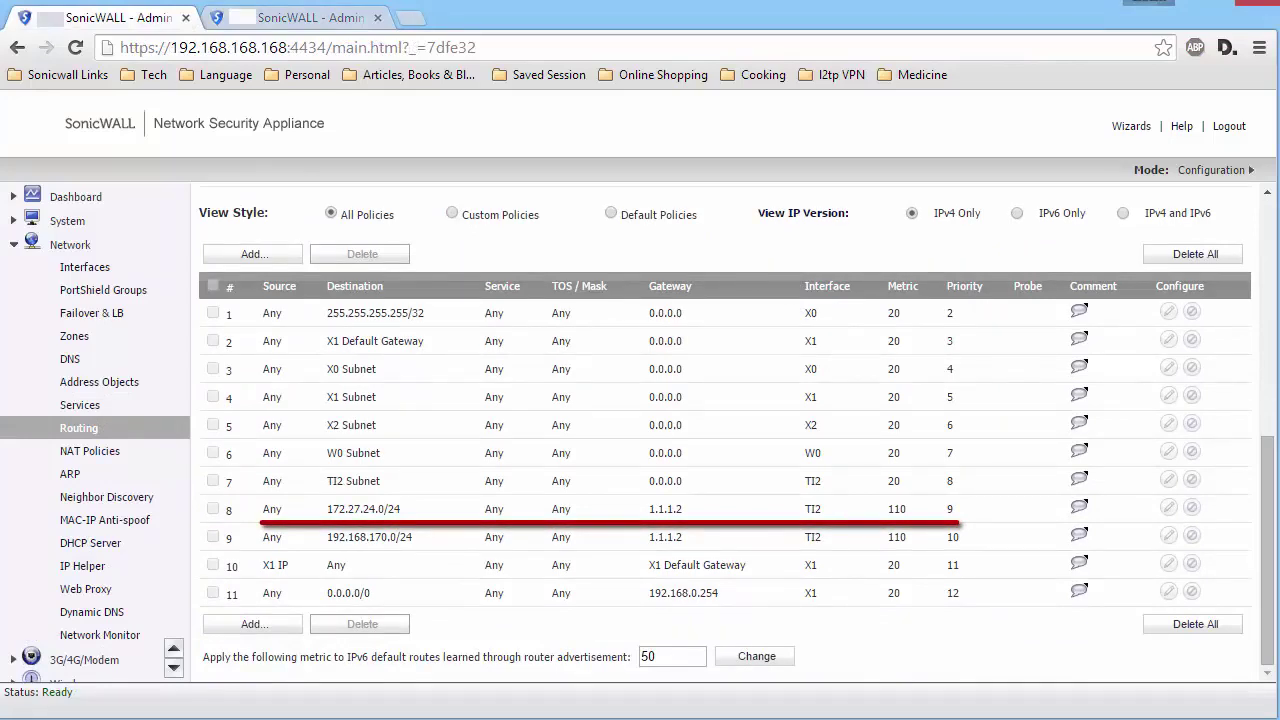
click(310, 18)
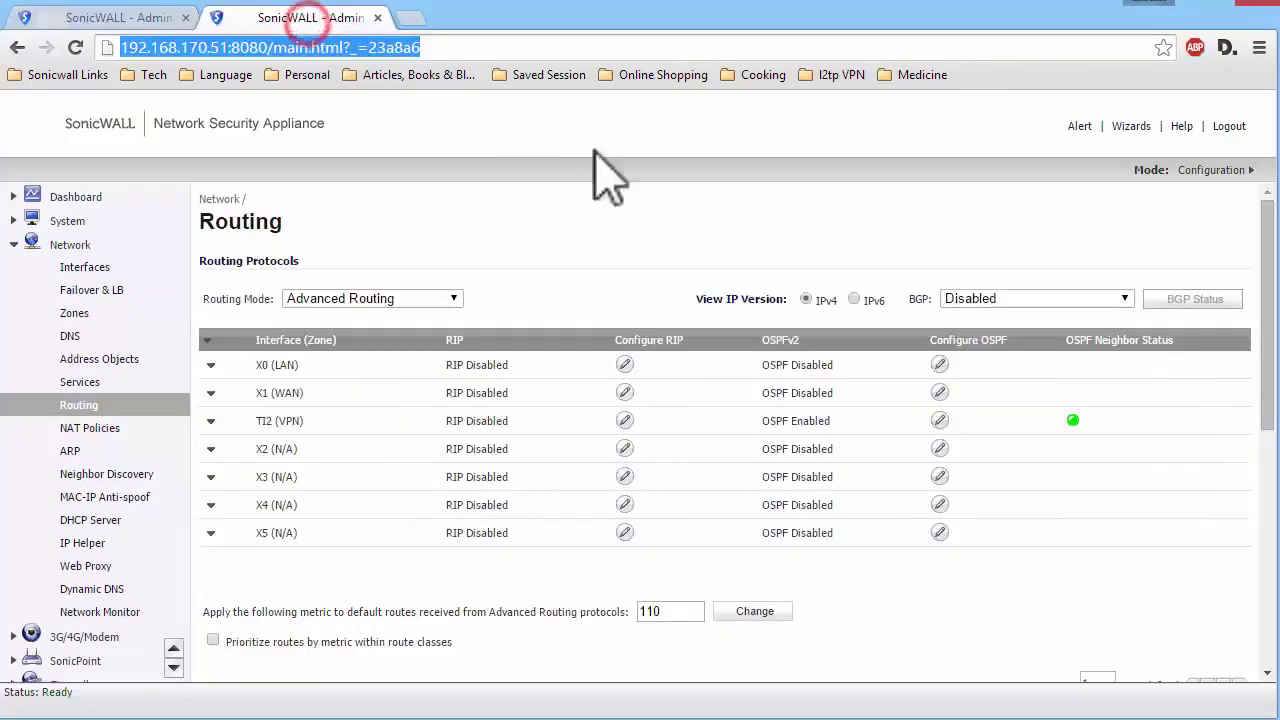
scroll(729, 414, down, 8)
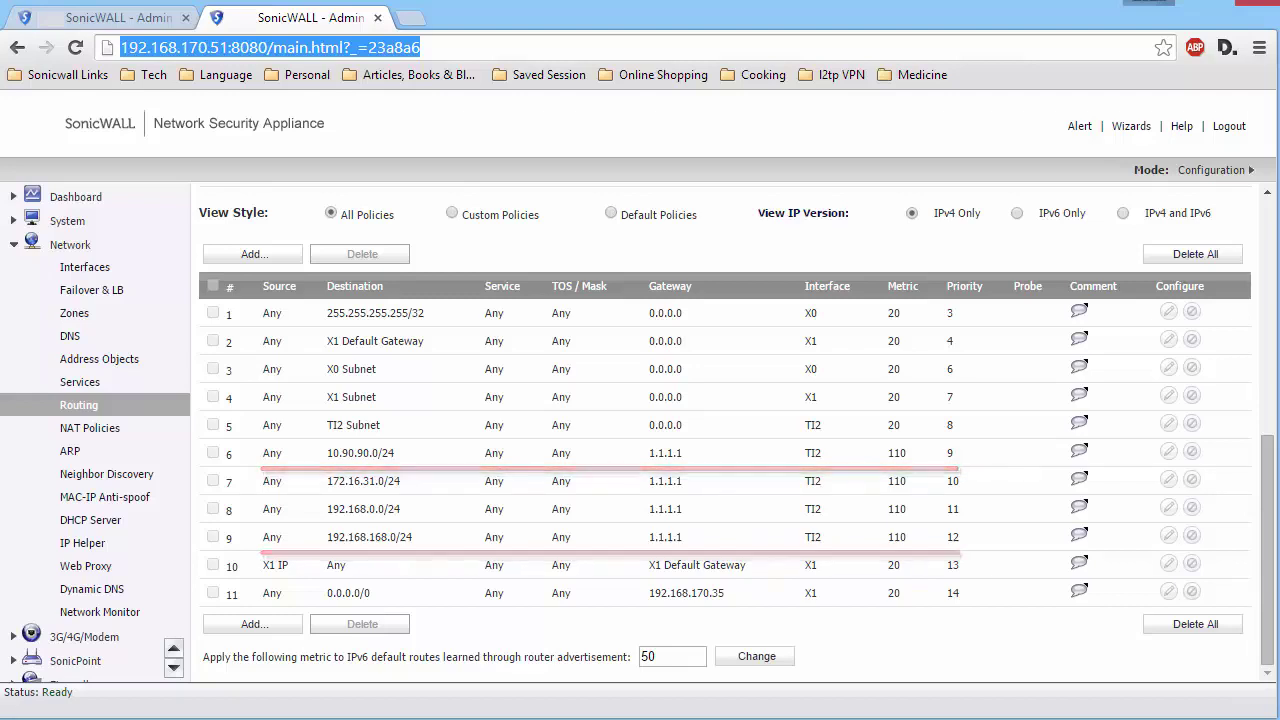
key(ctrl+shift+Tab)
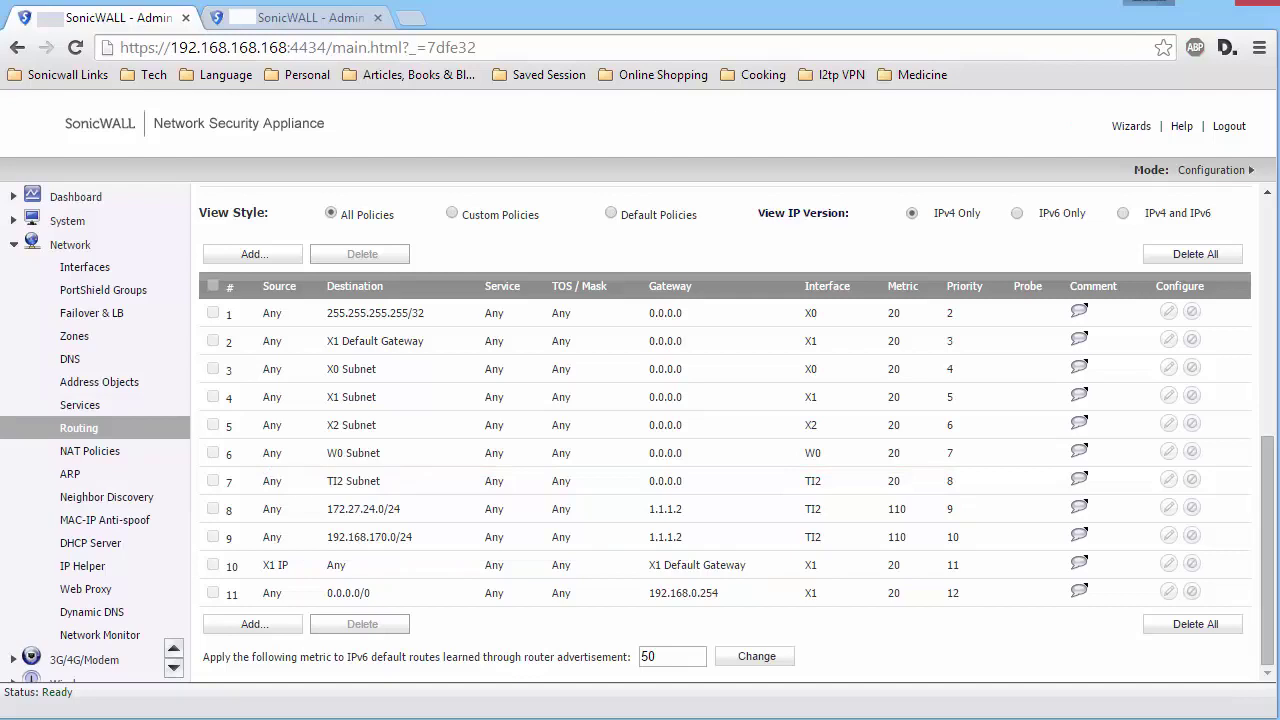
- Run ping 172.27.24.10 in the Command Prompt; the requests time out
key(alt+Tab)
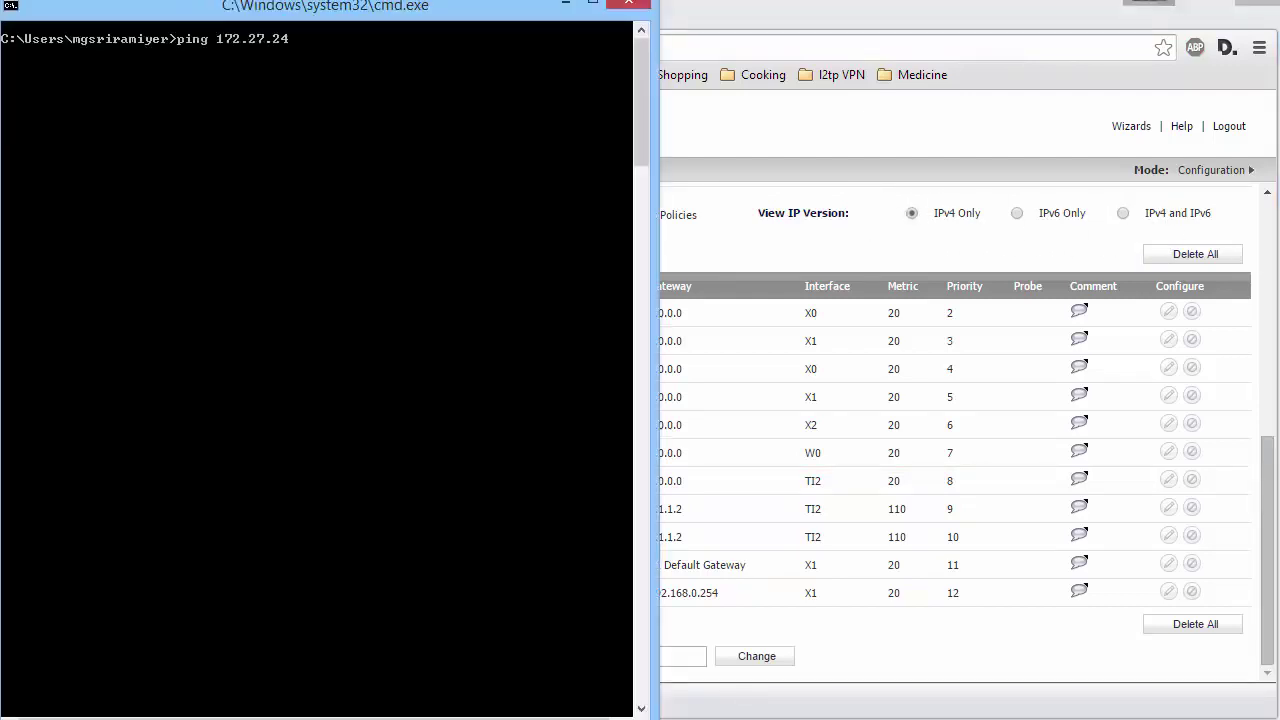
text(0)
key(Return)
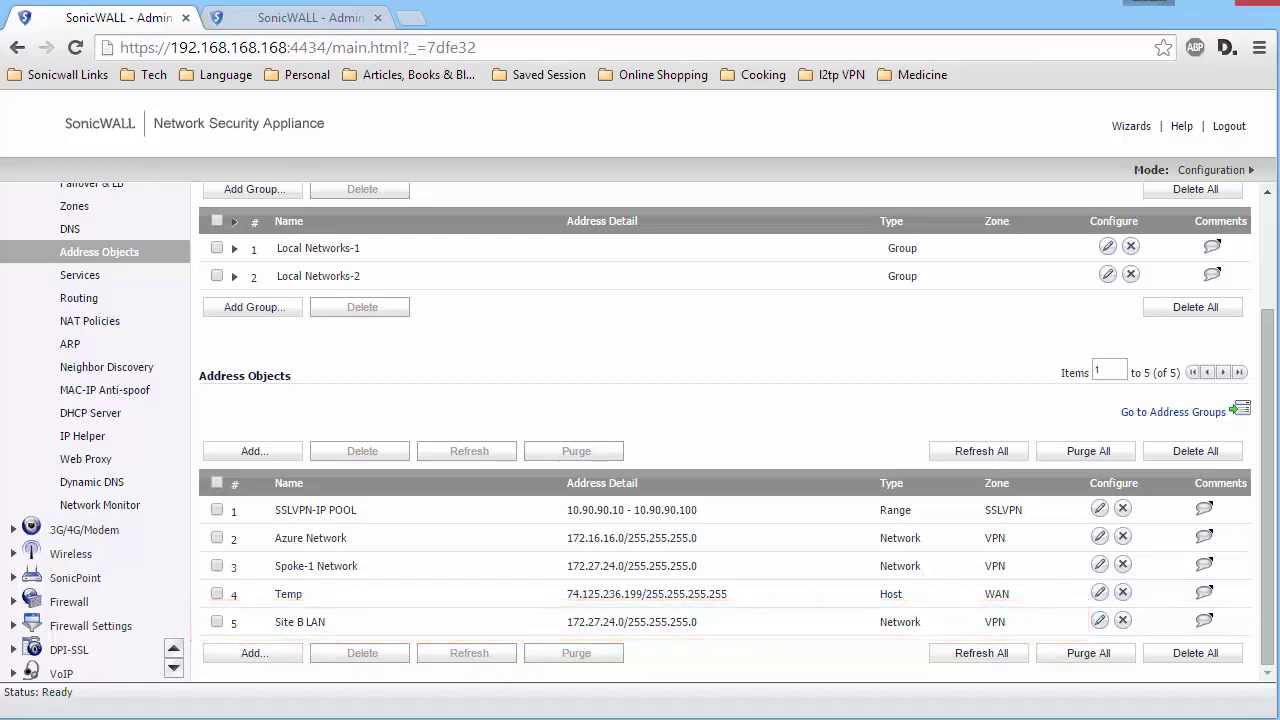
- Open the LAN to VPN access rules and start a new rule
click(69, 601)
click(370, 330)
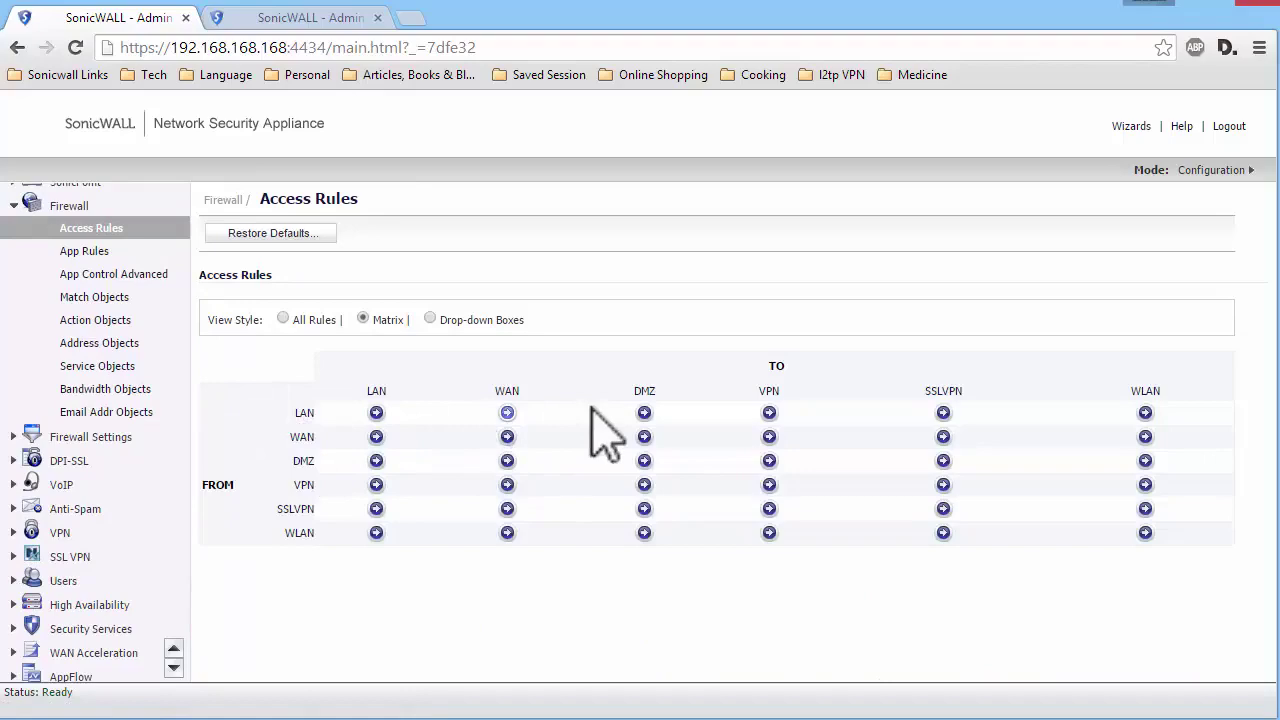
click(769, 412)
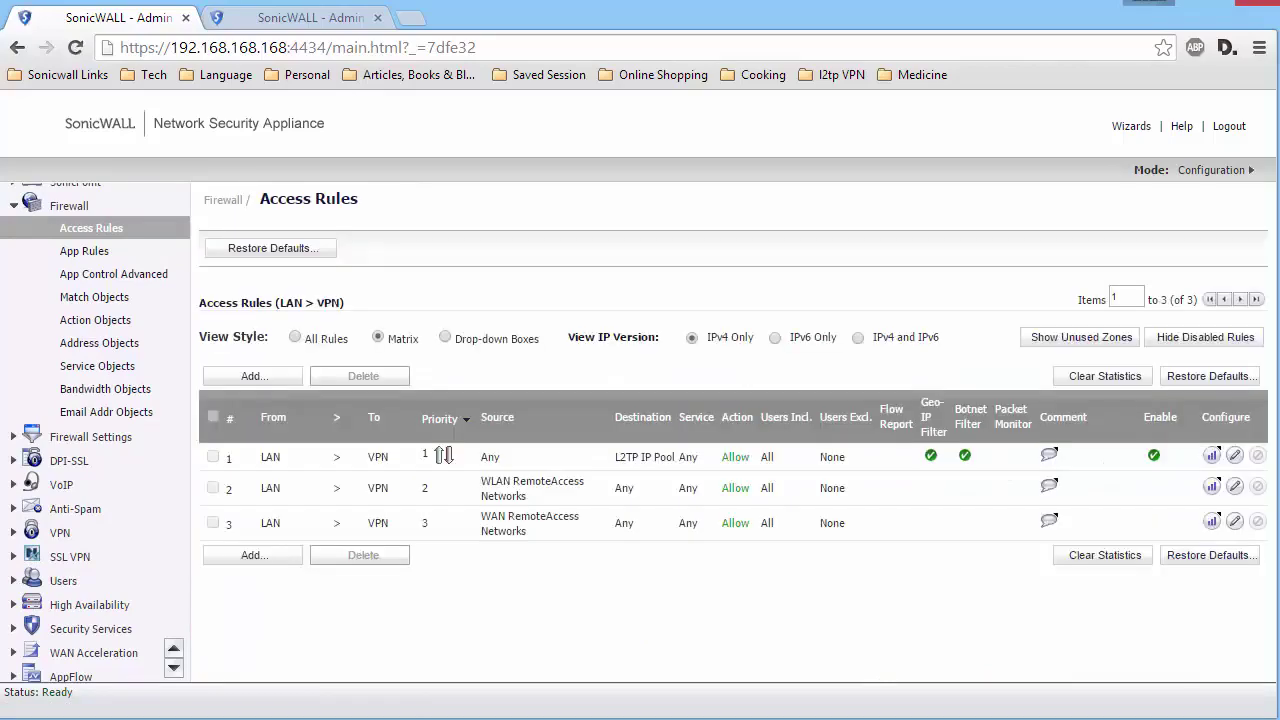
click(258, 558)
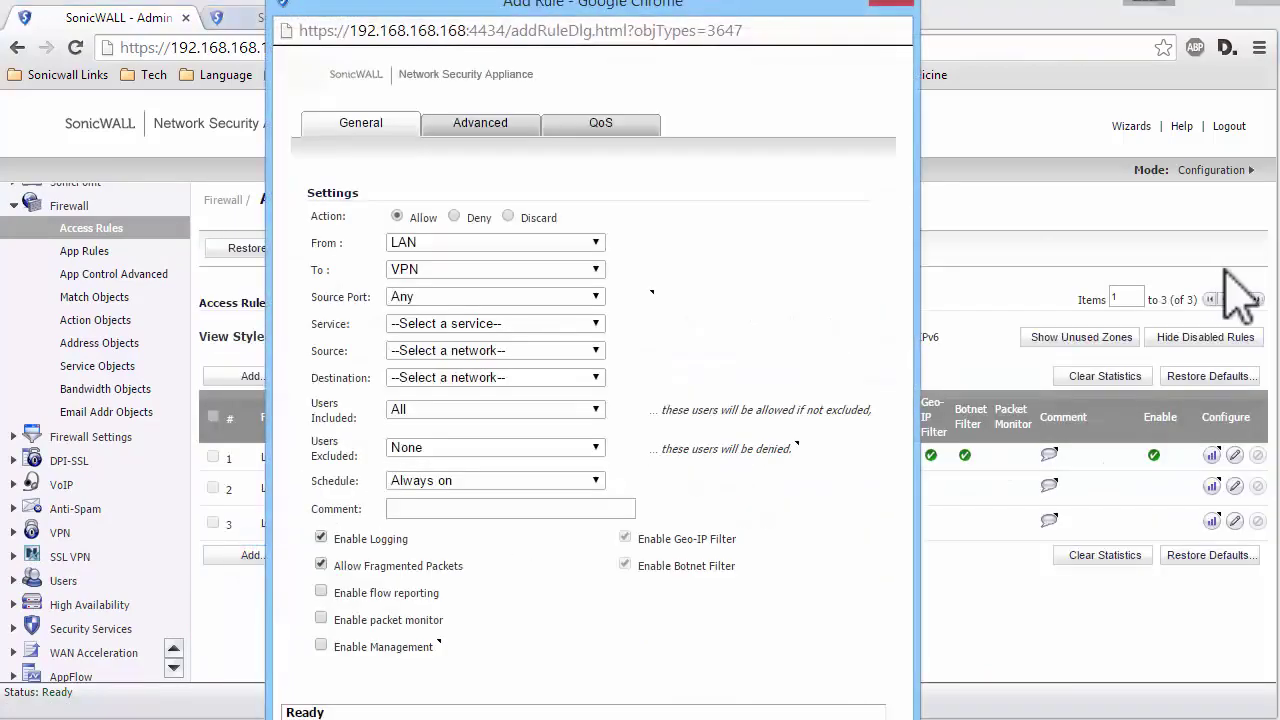
- Set service Any, source X0 Subnet, destination Site B LAN, and add the rule
click(512, 322)
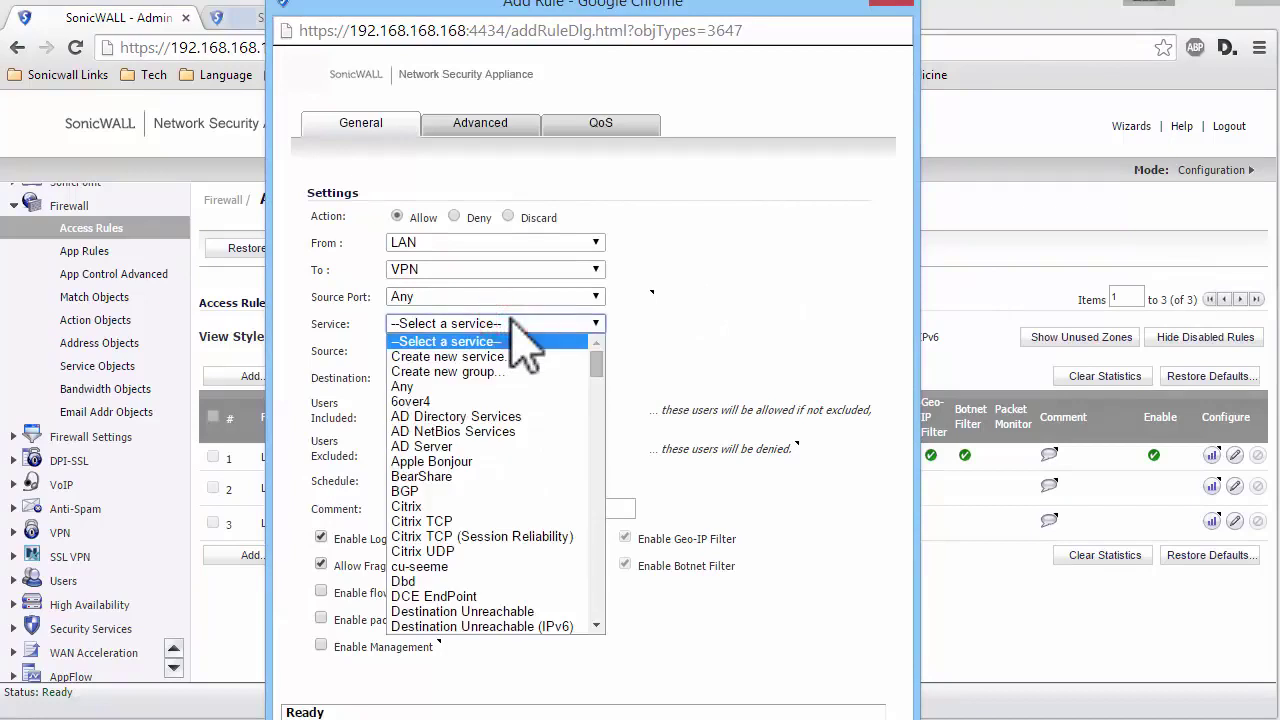
click(408, 386)
click(428, 350)
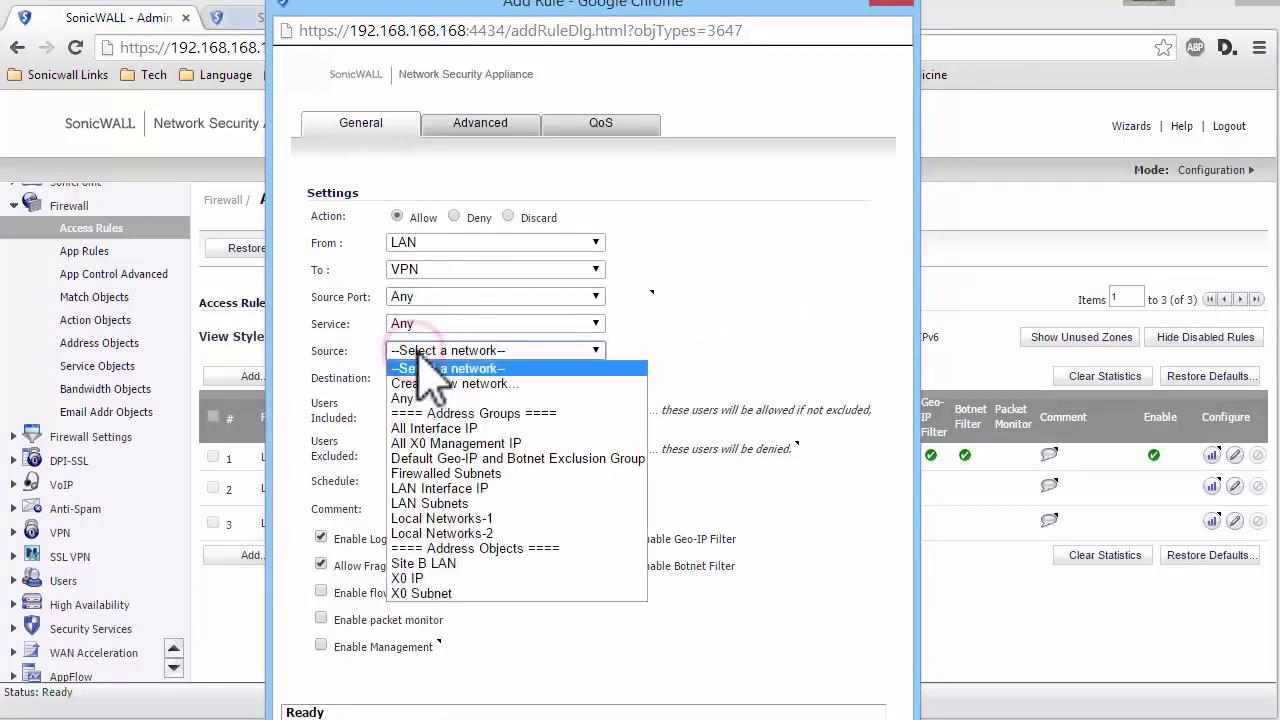
key(x)
key(Down)
key(Return)
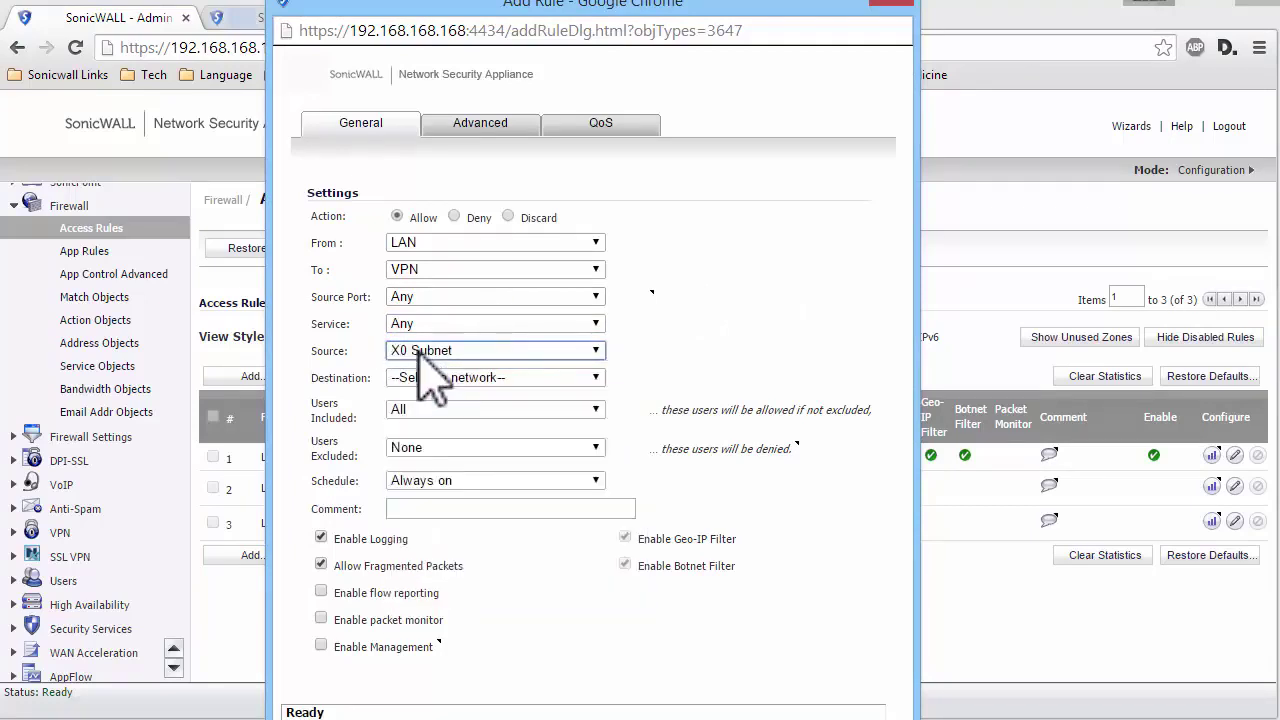
click(420, 378)
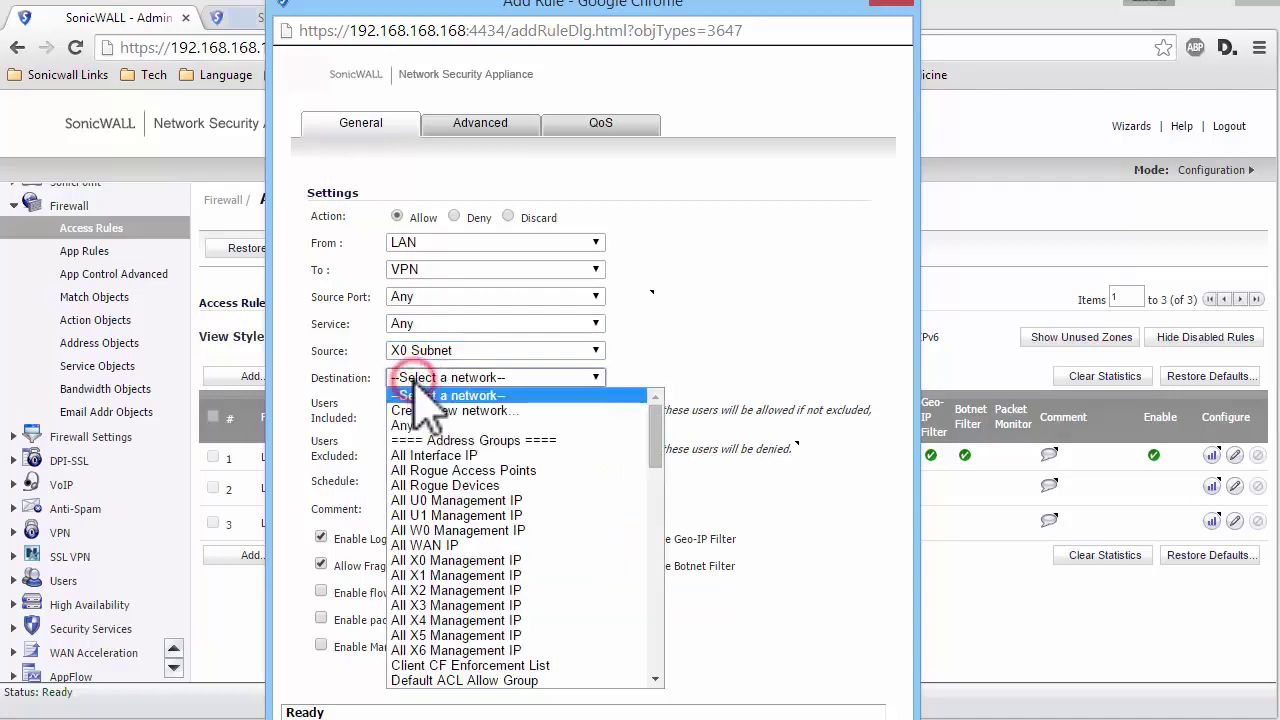
key(s)
key(i)
key(Return)
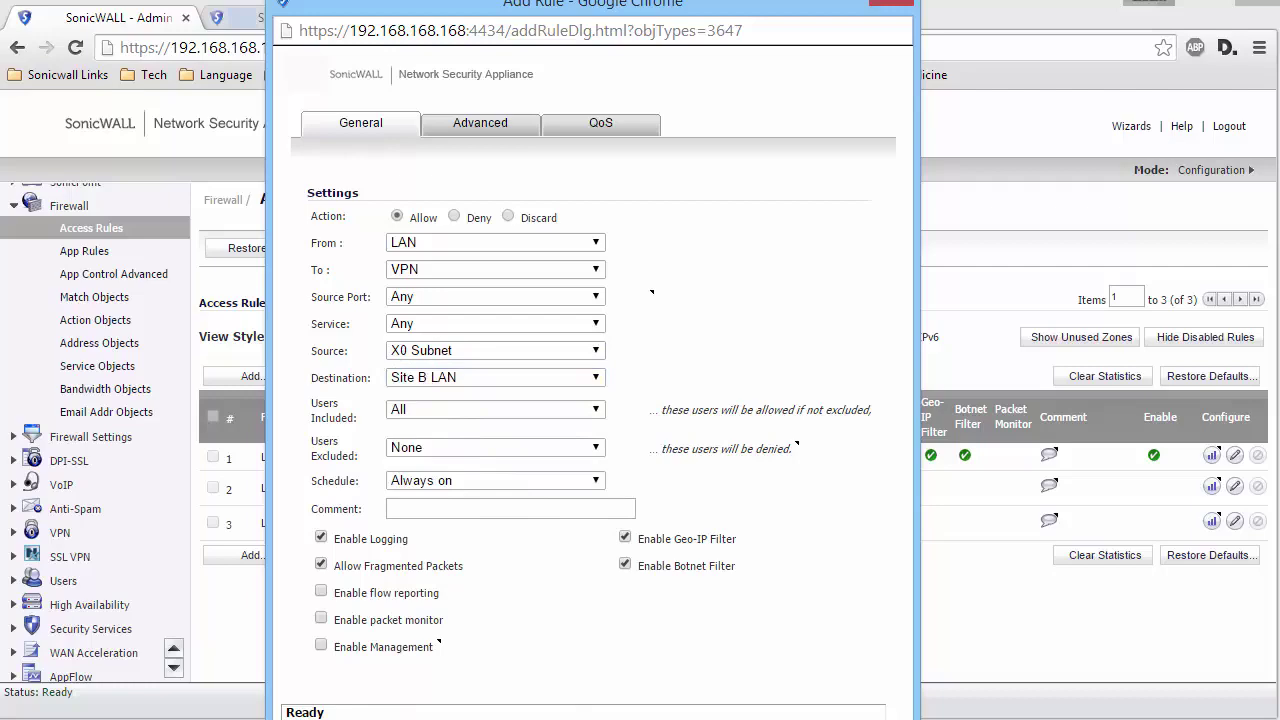
key(Return)
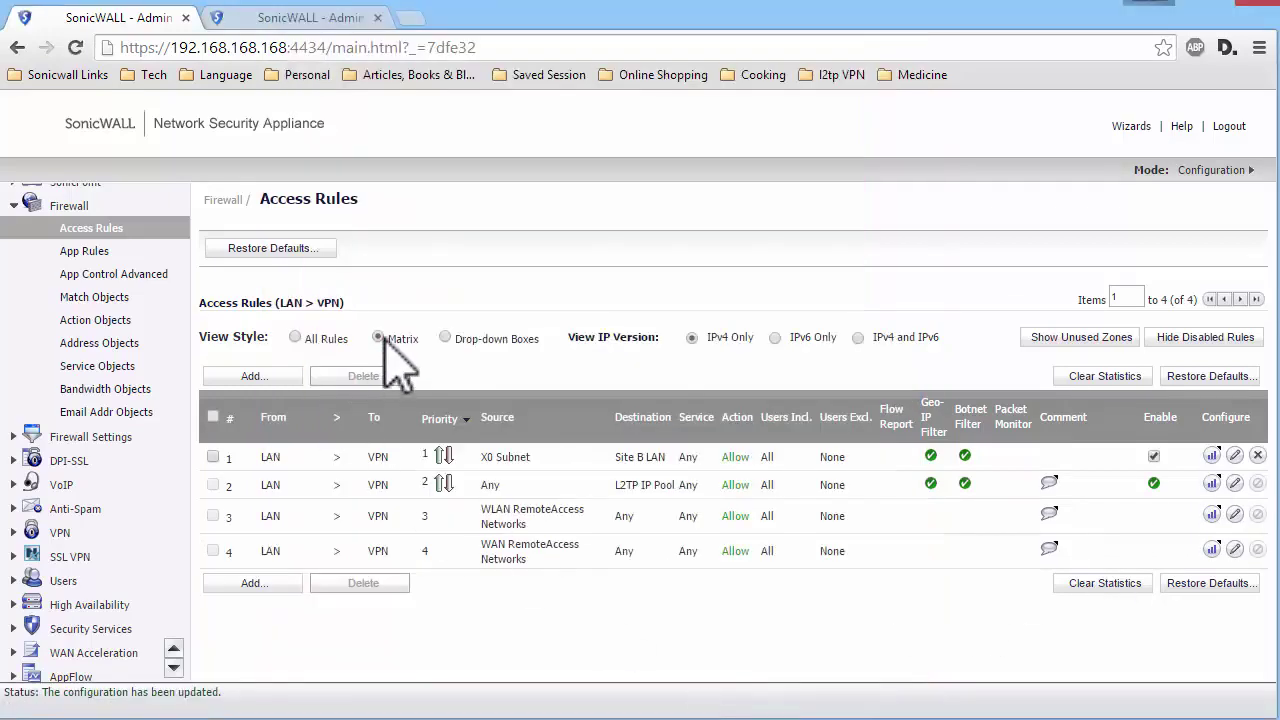
- From the matrix view, add a DMZ to VPN rule: service Any, X2 Subnet to Site B LAN
click(379, 339)
click(768, 461)
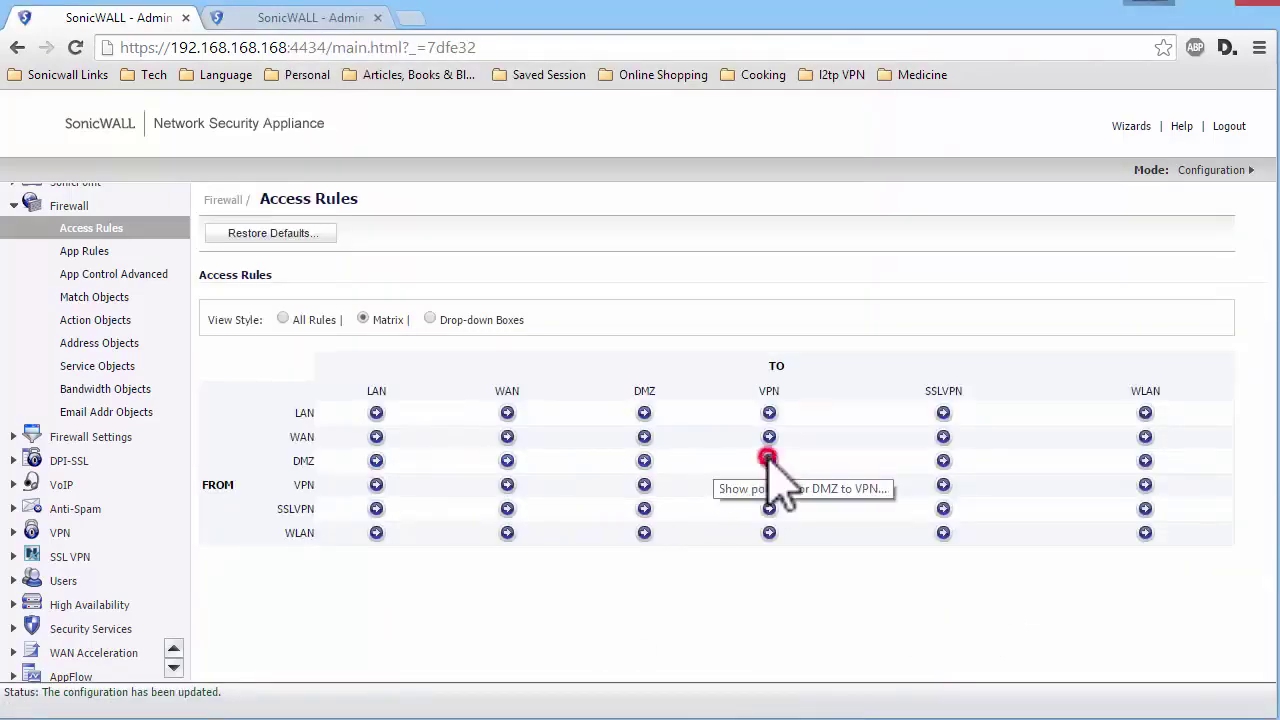
click(250, 527)
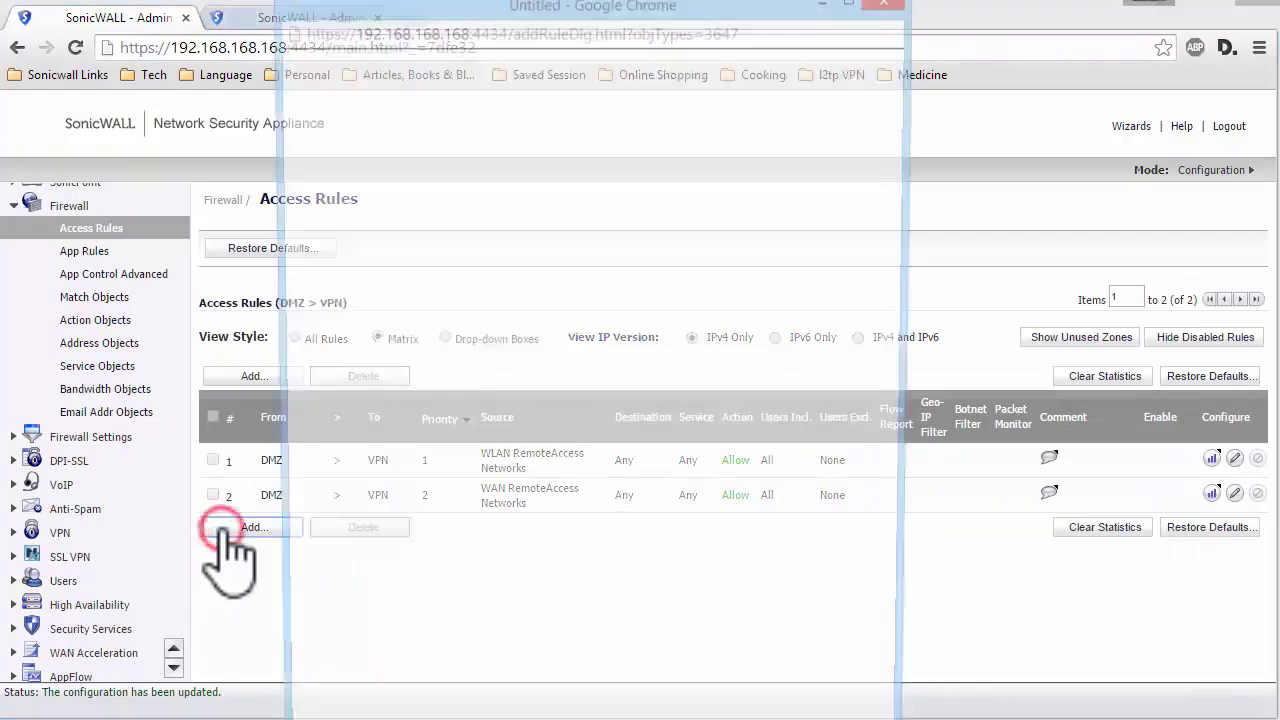
click(525, 322)
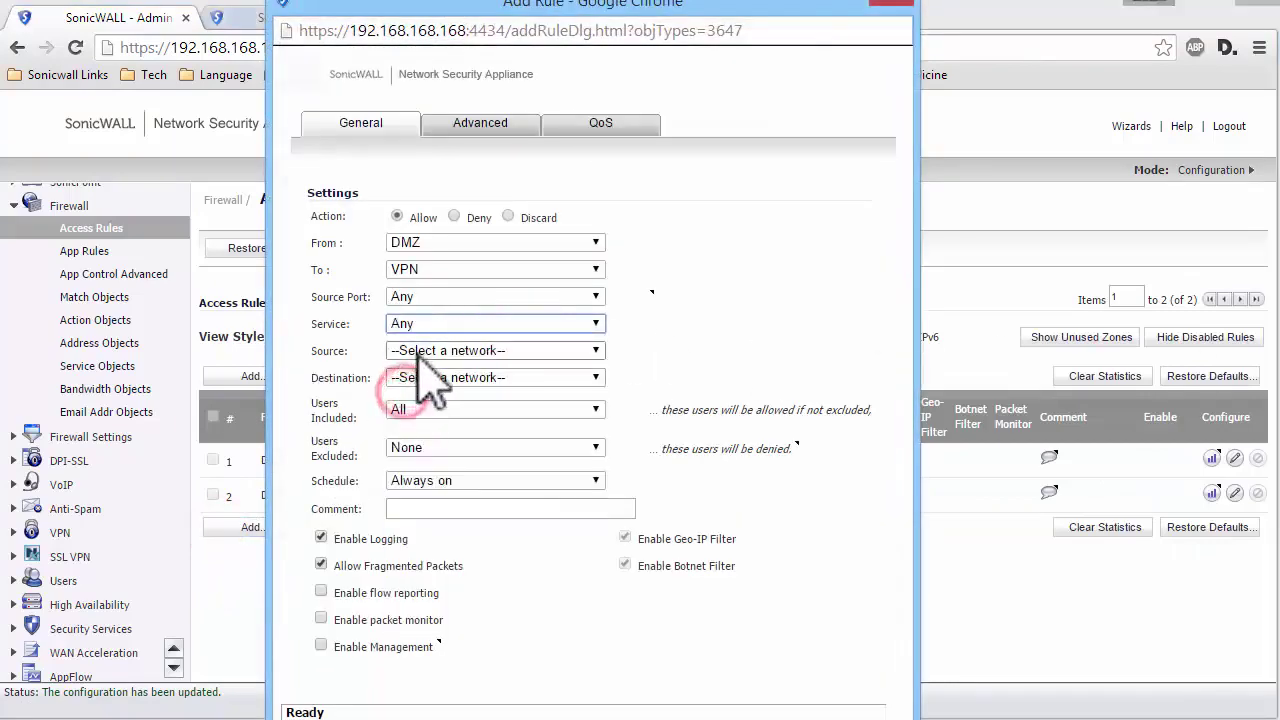
click(495, 350)
click(425, 622)
click(420, 378)
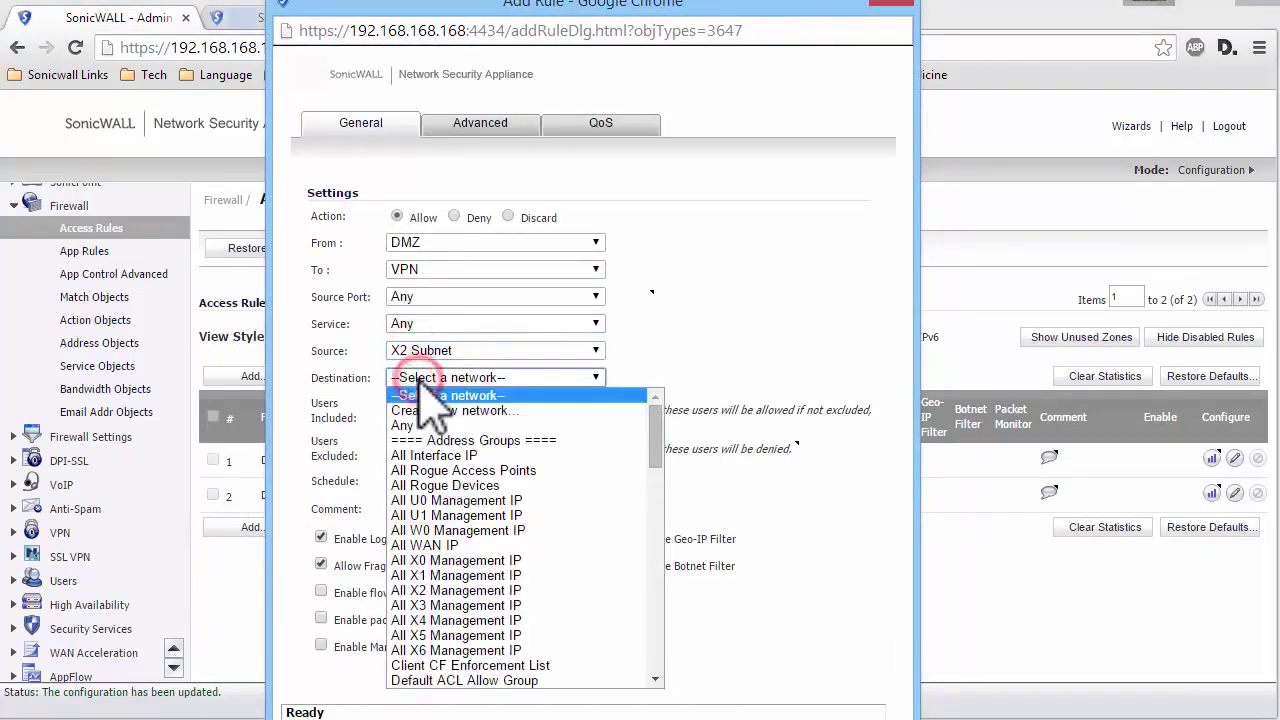
scroll(450, 550, down, 5)
click(405, 675)
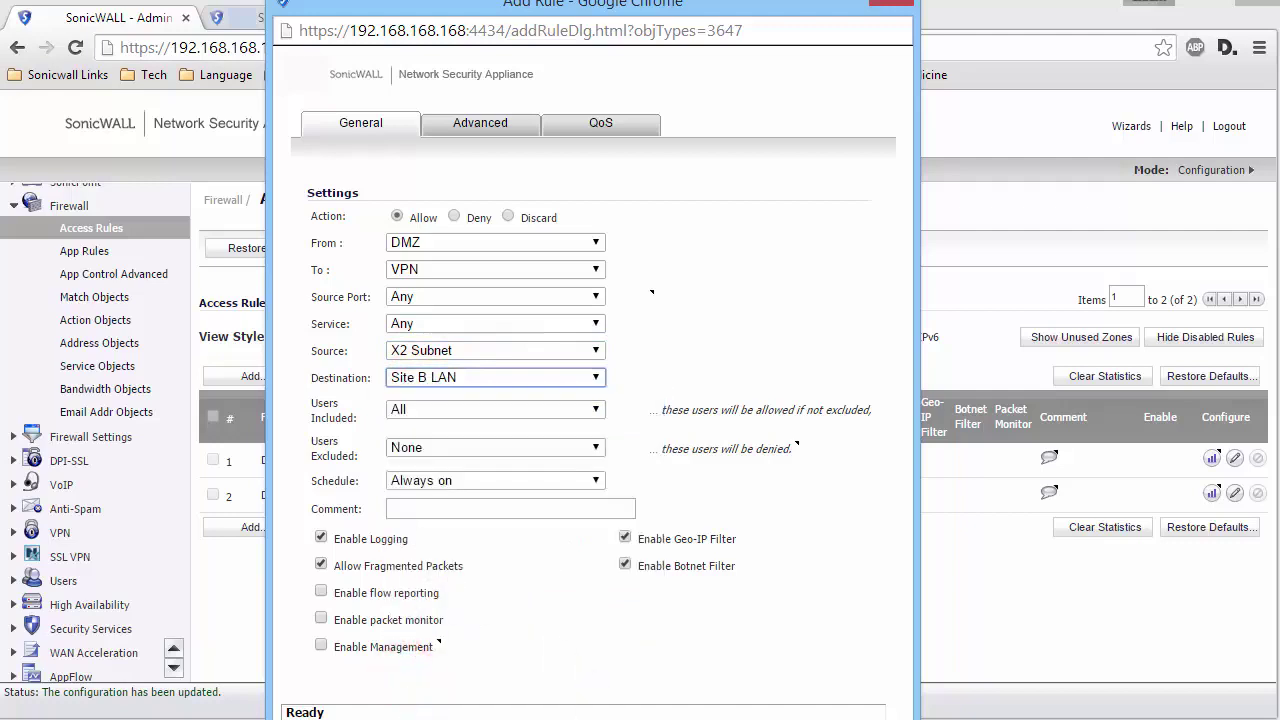
key(Return)
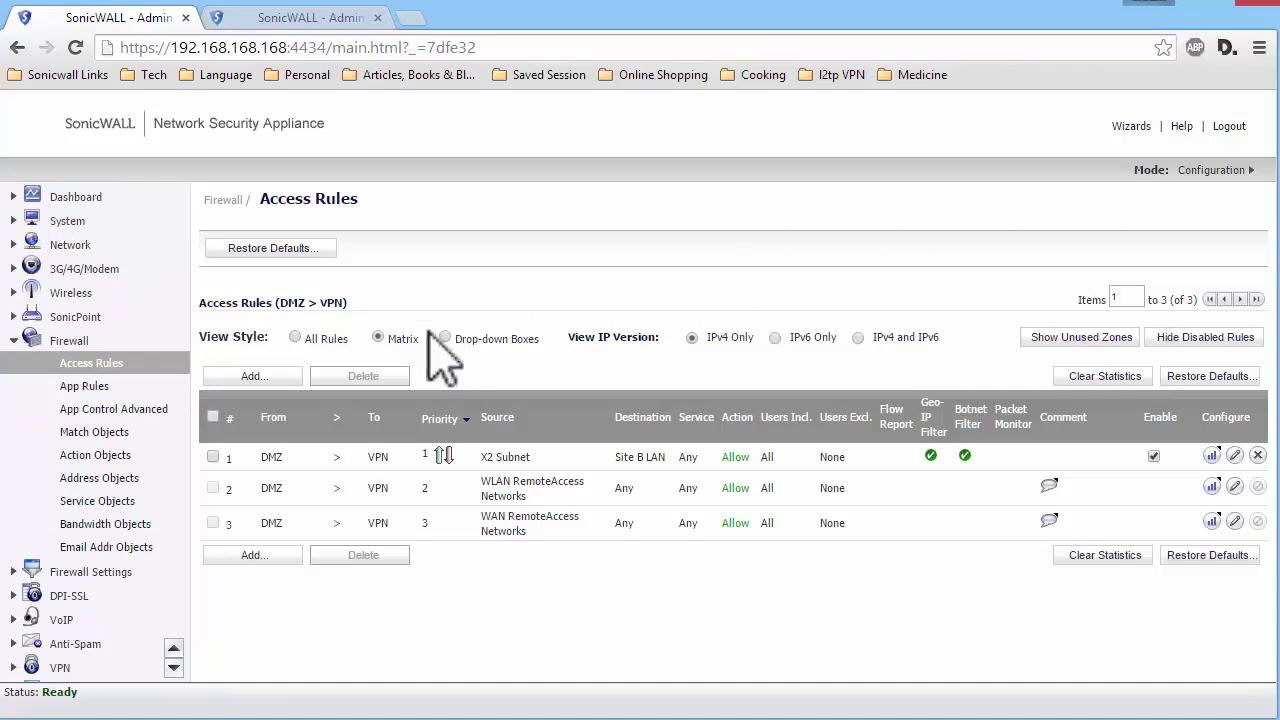
- Add a VPN to LAN rule allowing any service from Site B LAN to X0 Subnet
click(378, 337)
click(380, 486)
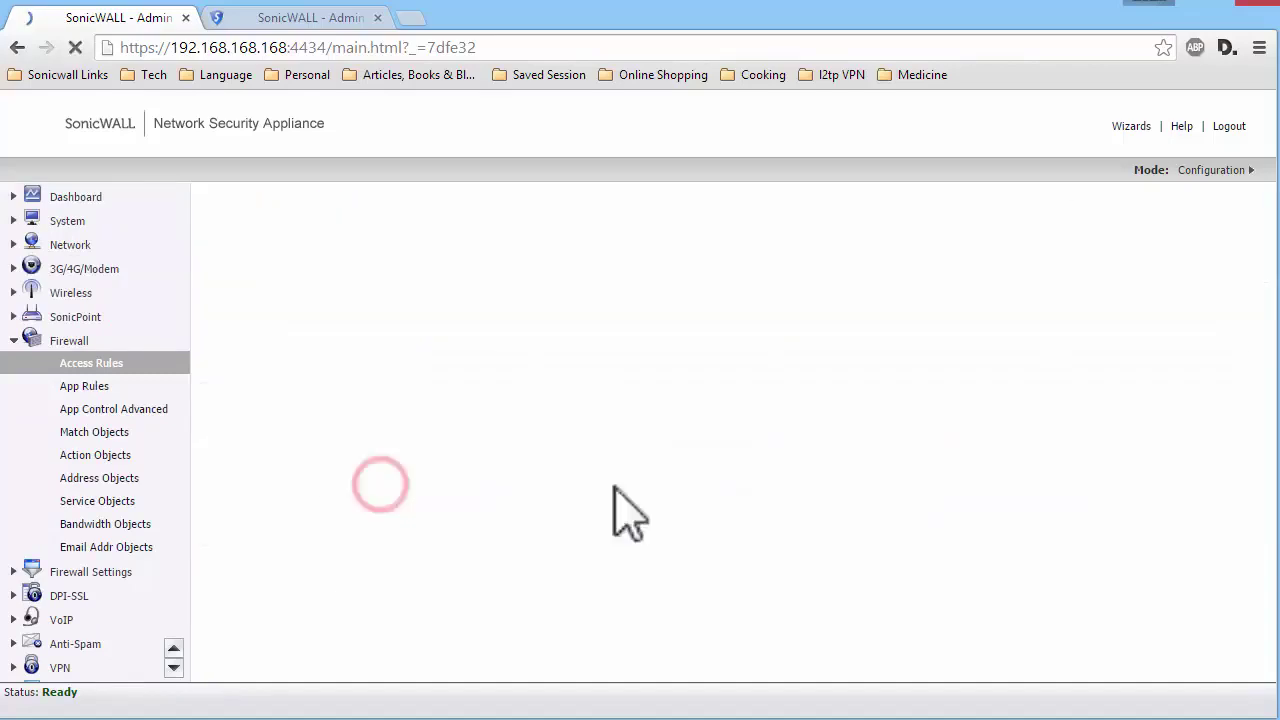
click(258, 376)
click(500, 296)
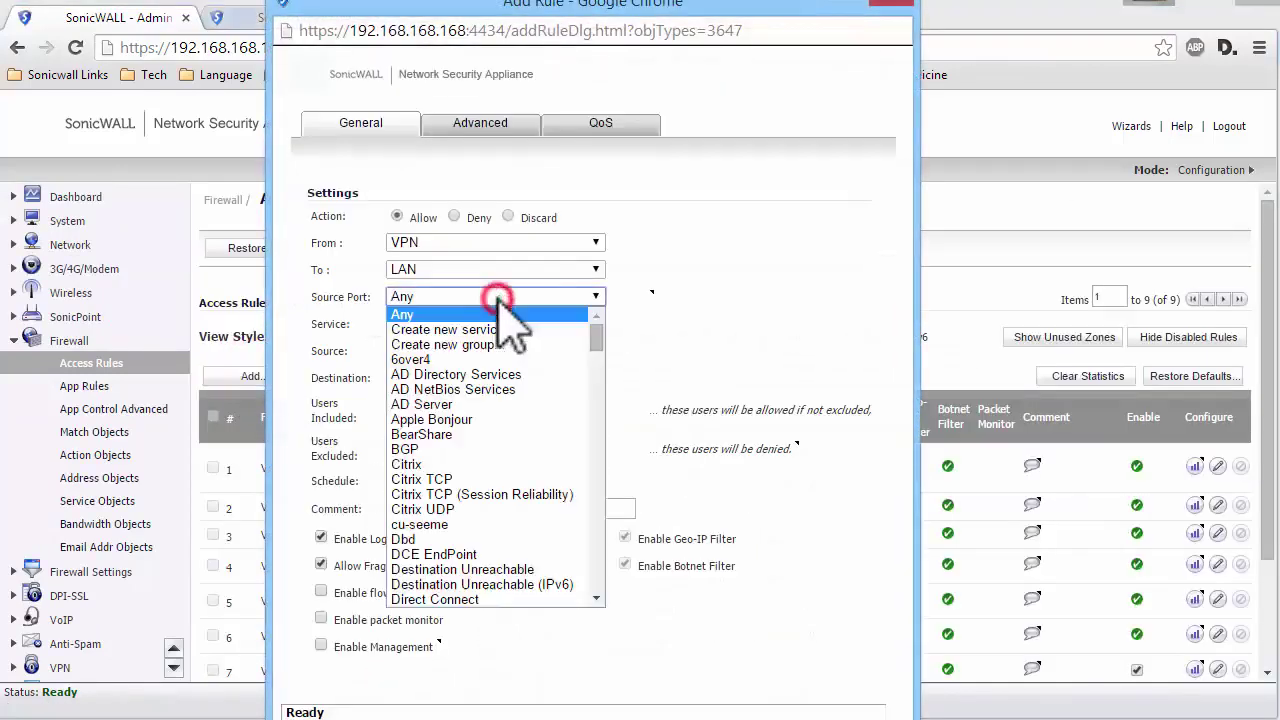
click(471, 326)
click(410, 385)
click(420, 350)
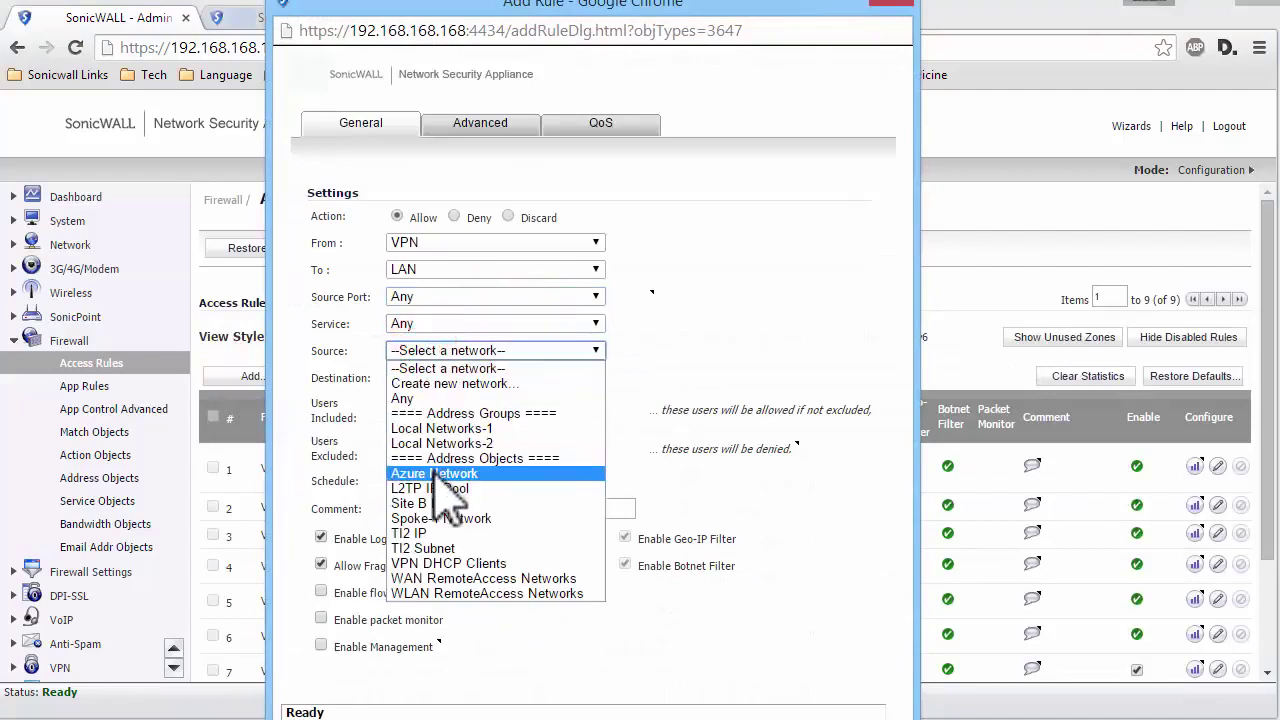
click(420, 506)
click(417, 378)
key(x)
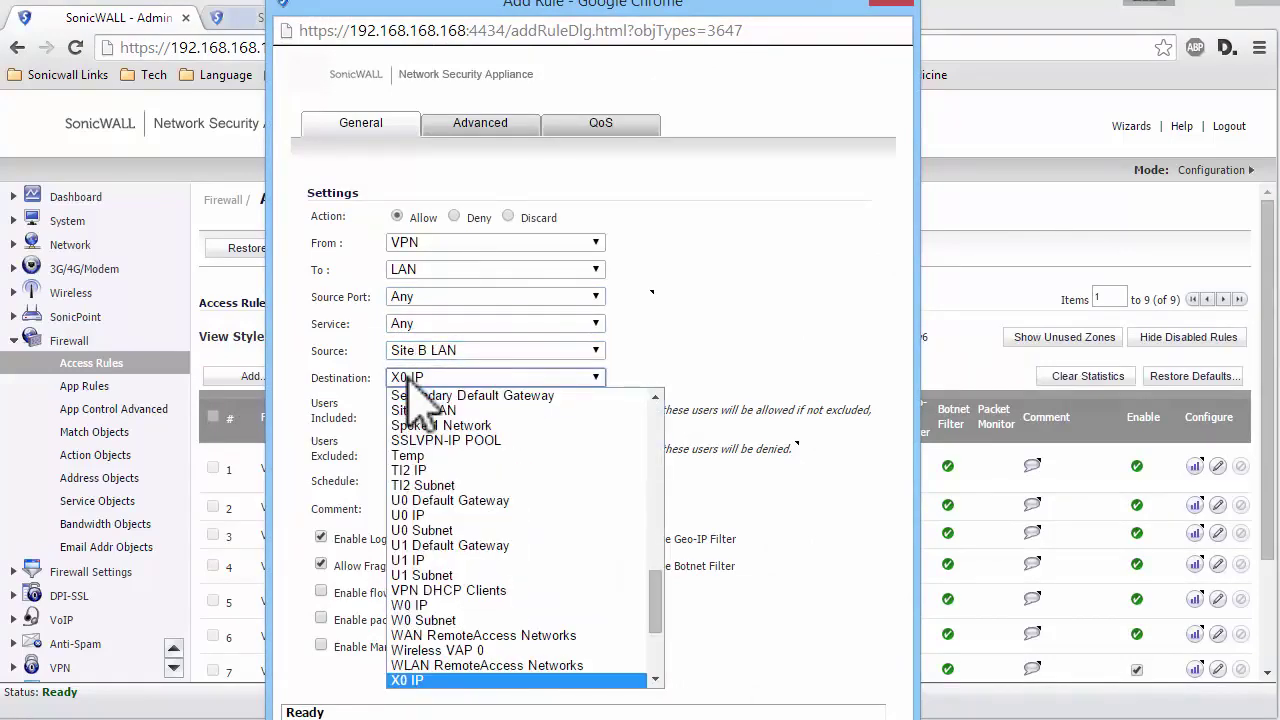
key(Down)
key(Return)
click(552, 714)
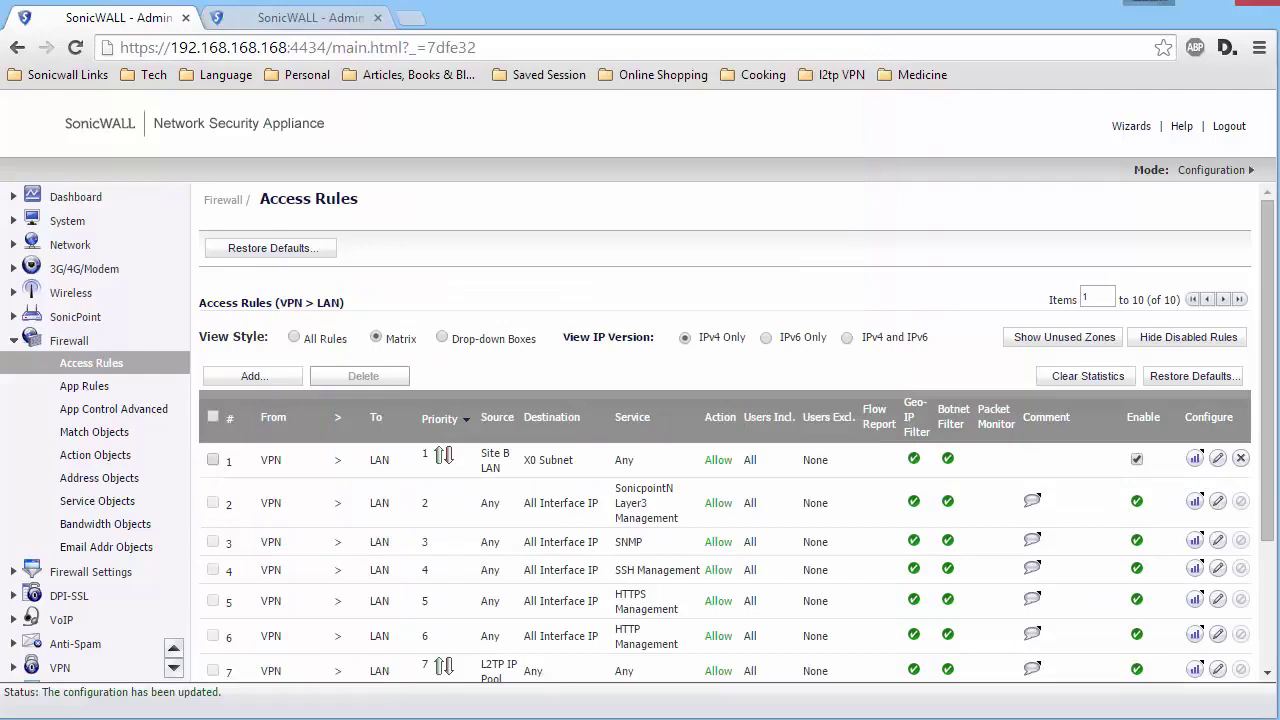
- Add a VPN to DMZ rule allowing any service from Site B LAN to X2 Subnet
click(398, 339)
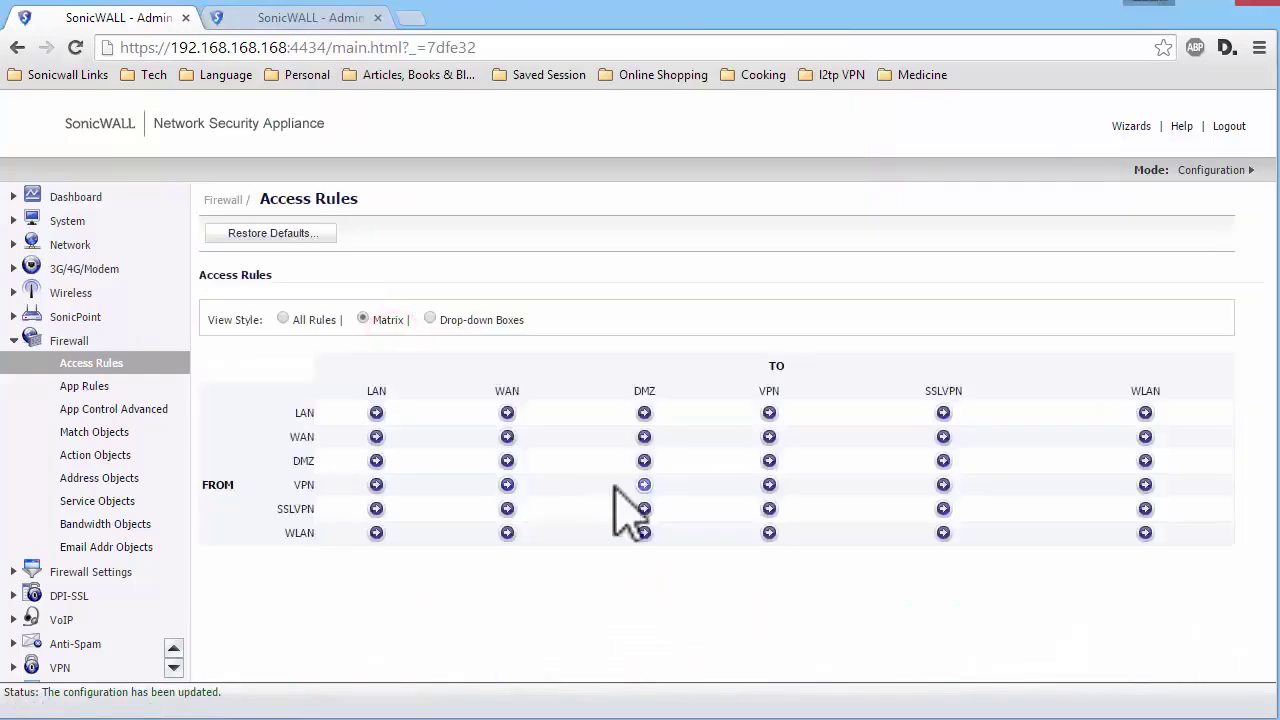
click(616, 488)
click(255, 376)
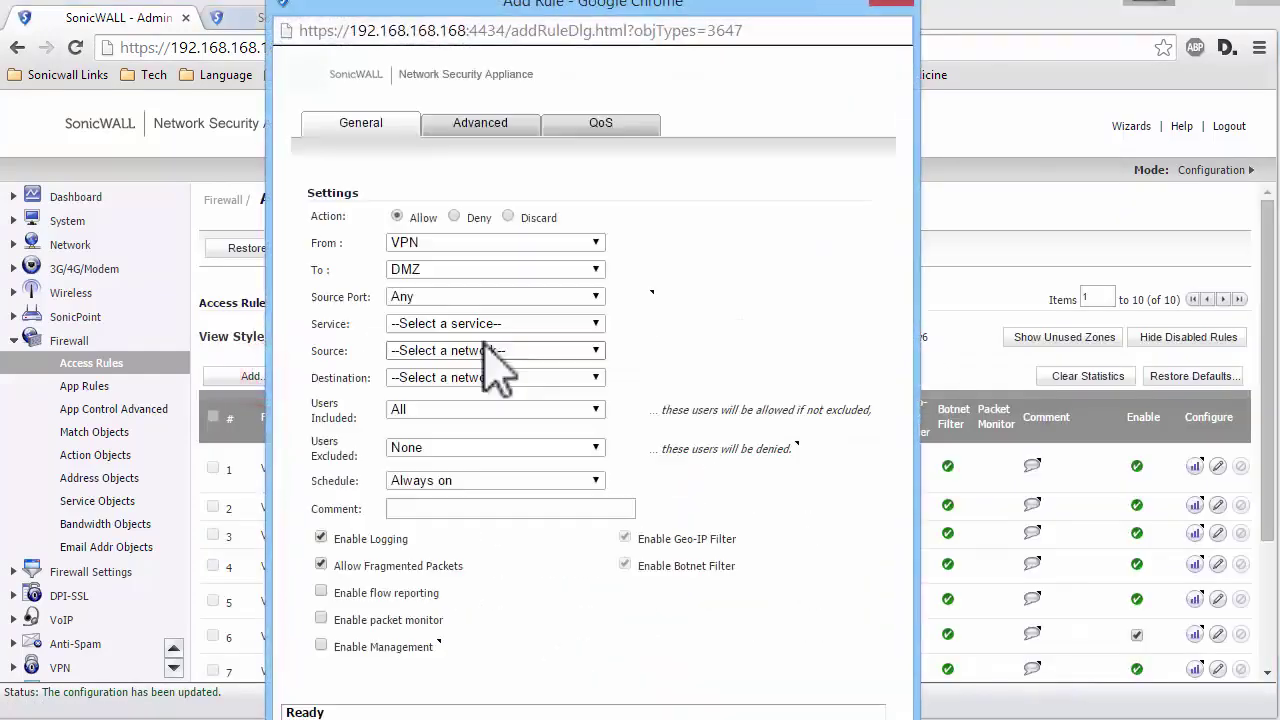
click(449, 323)
click(440, 385)
click(432, 352)
key(s)
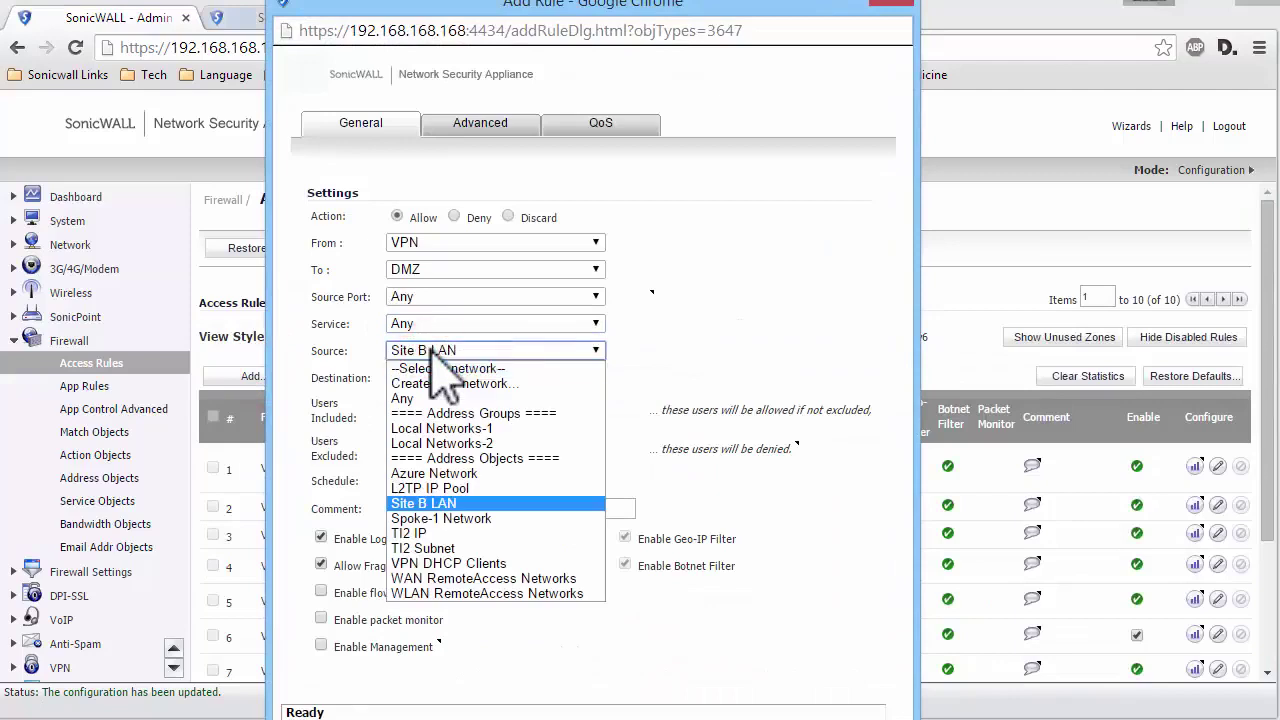
key(Return)
click(440, 378)
key(x)
key(Return)
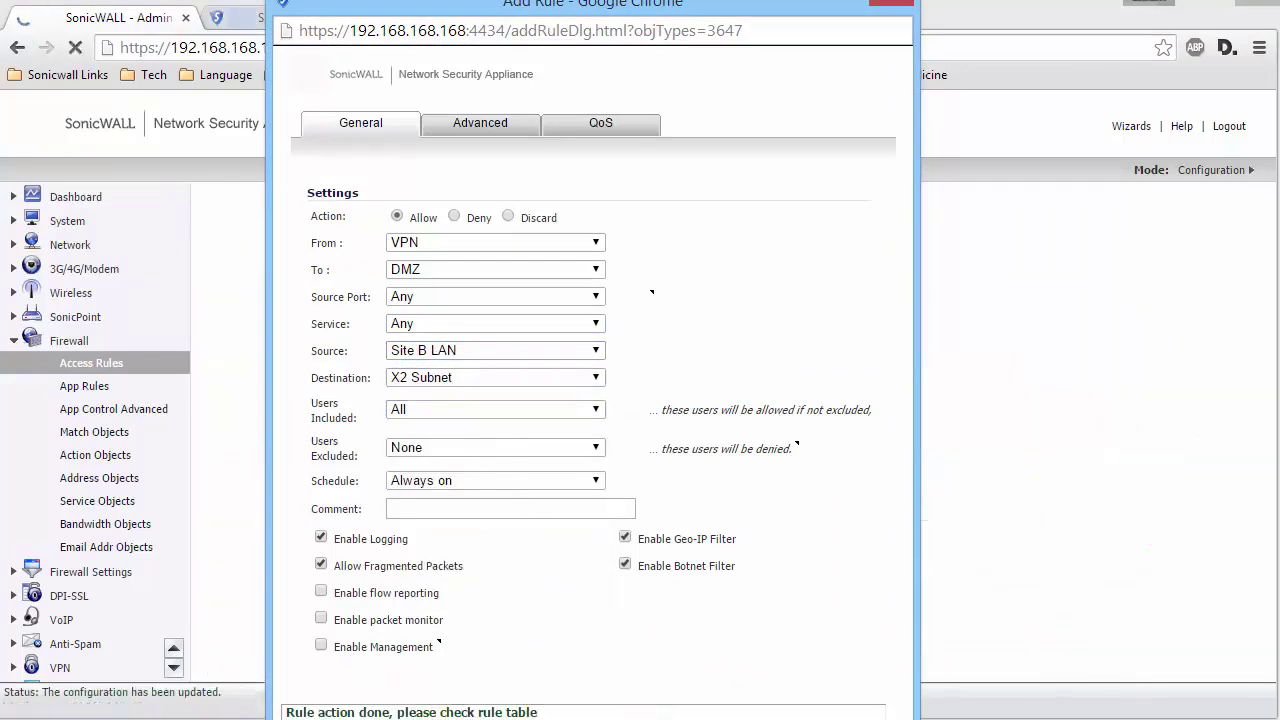
click(890, 3)
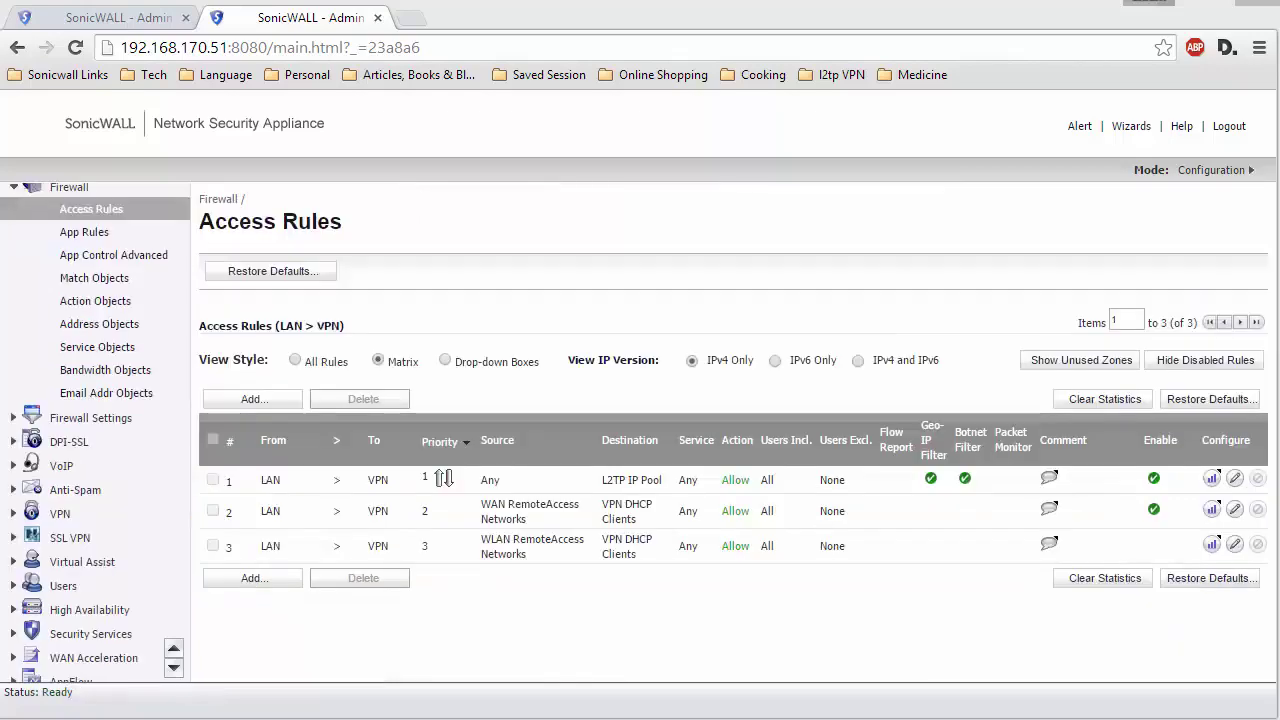
- On the second firewall, add a LAN to VPN rule from X0 Subnet to Site A Network, any service
click(254, 578)
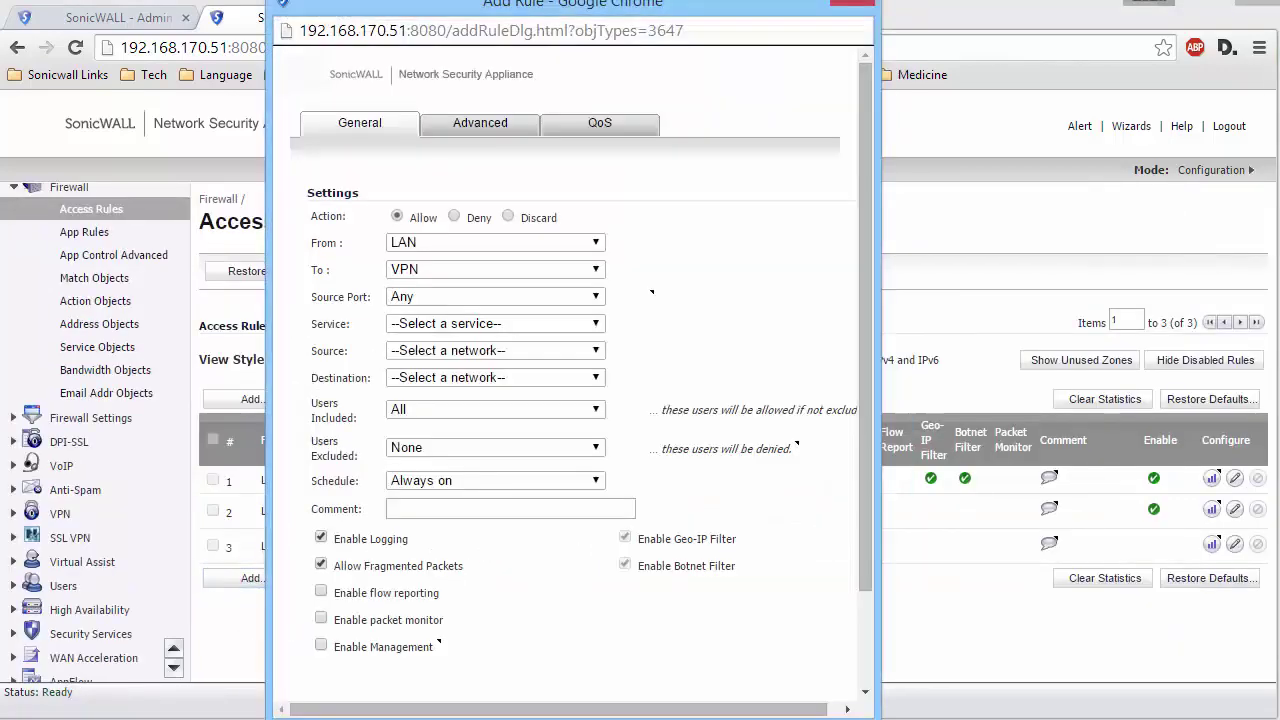
click(510, 325)
click(415, 380)
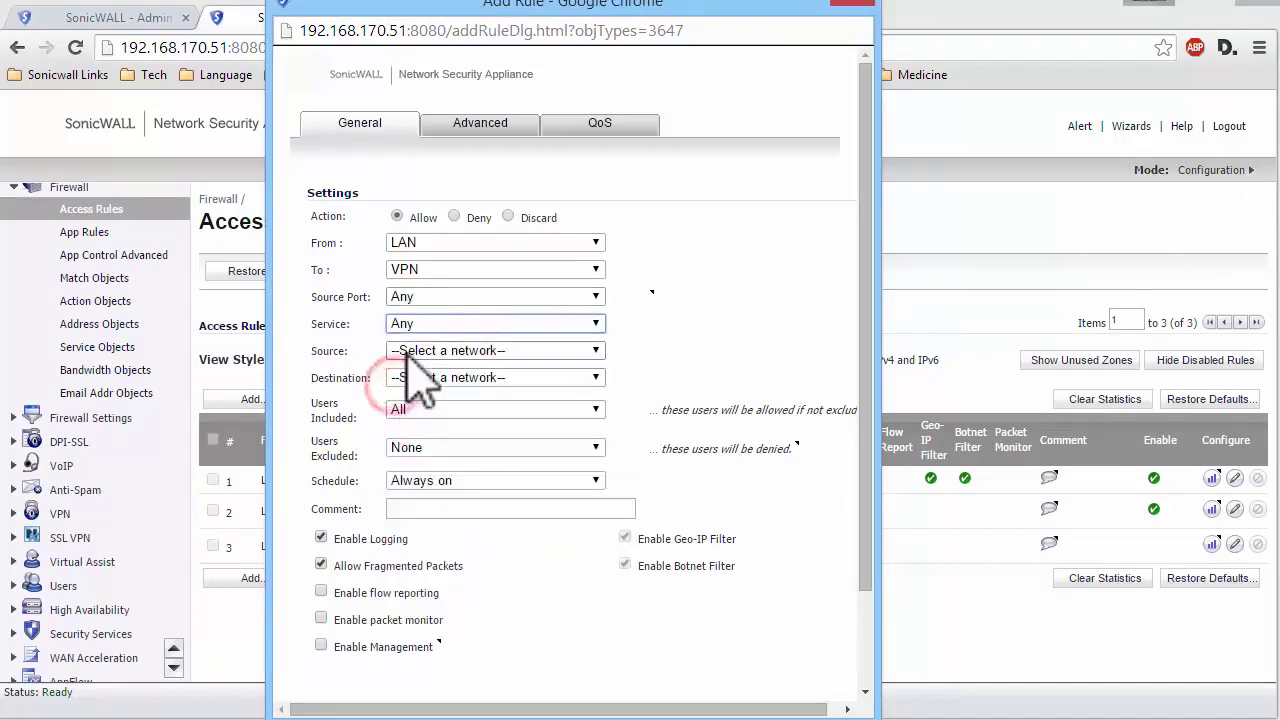
click(410, 351)
key(x)
key(Down)
key(Down)
key(Return)
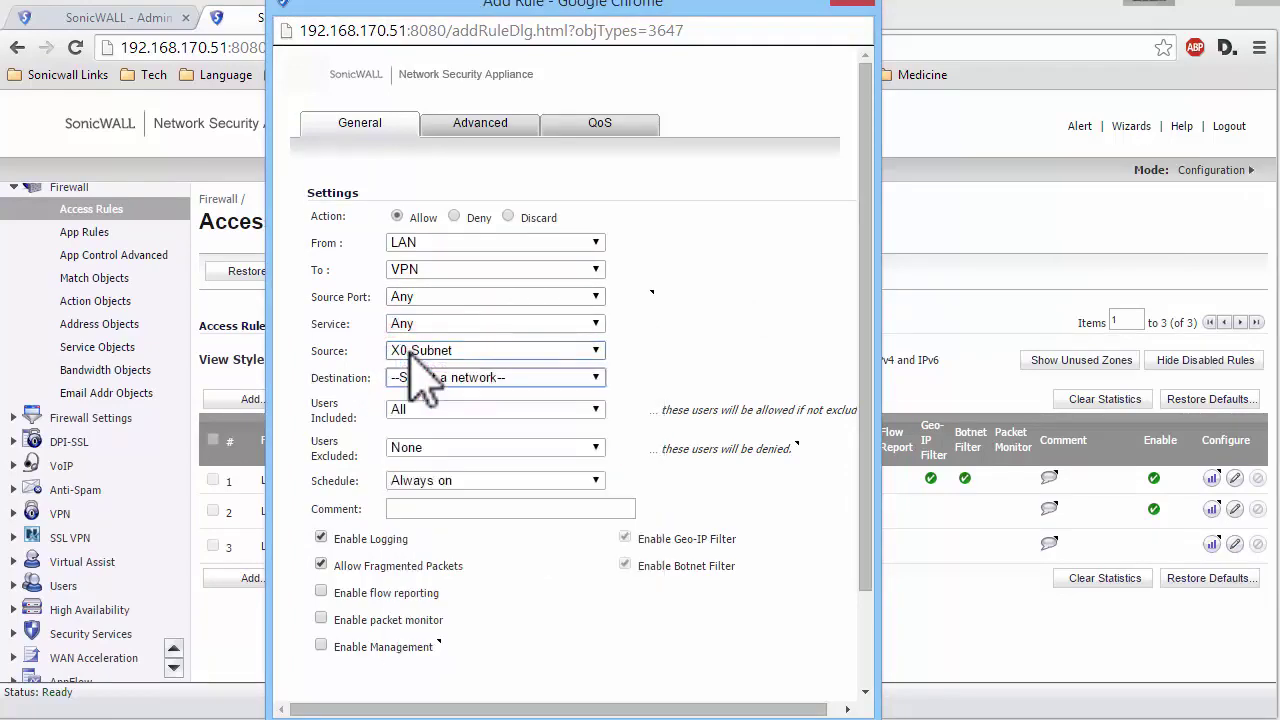
key(Tab)
key(s)
key(i)
scroll(650, 685, down, 2)
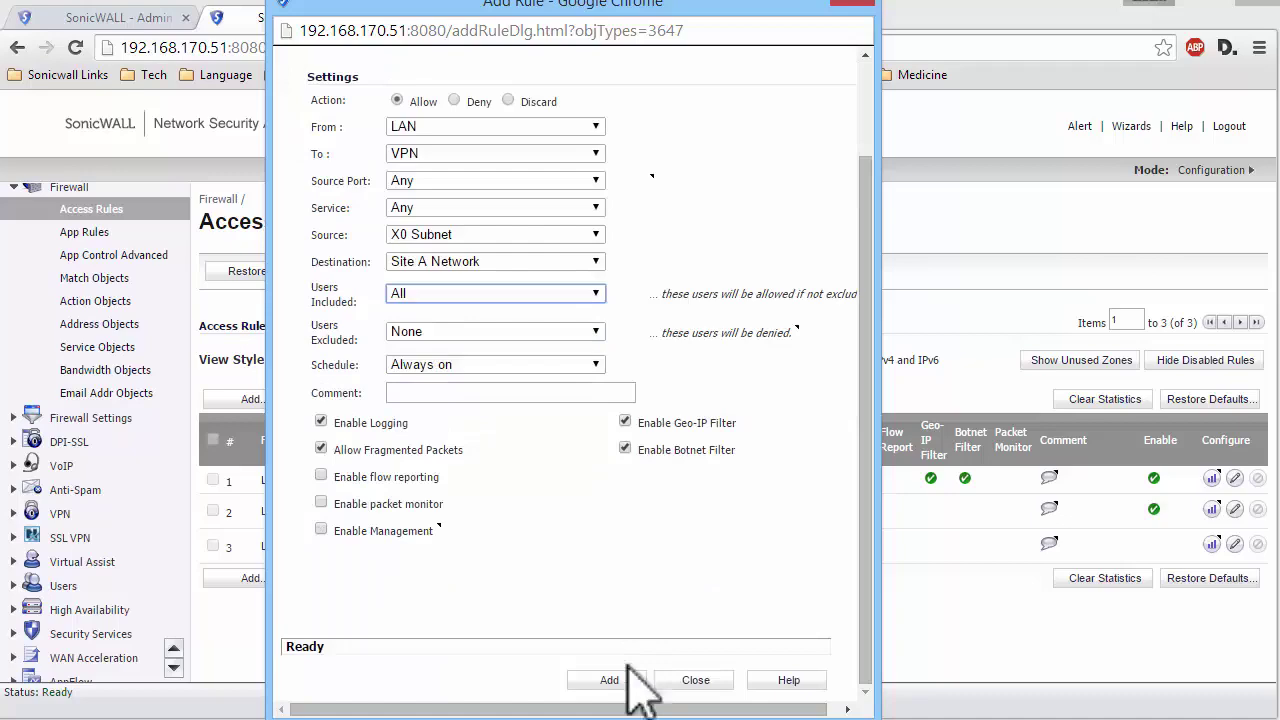
click(628, 680)
- Add a VPN to LAN rule from Site A Network to X0 Subnet, any service
click(378, 360)
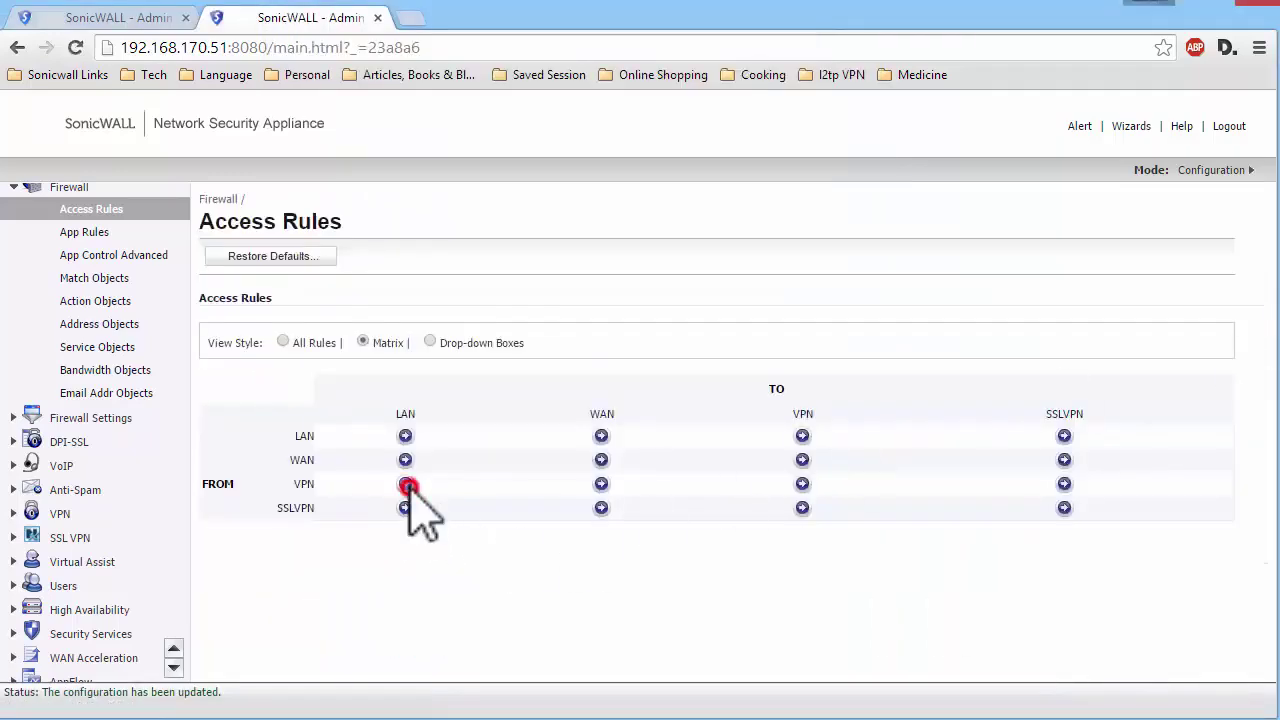
click(249, 399)
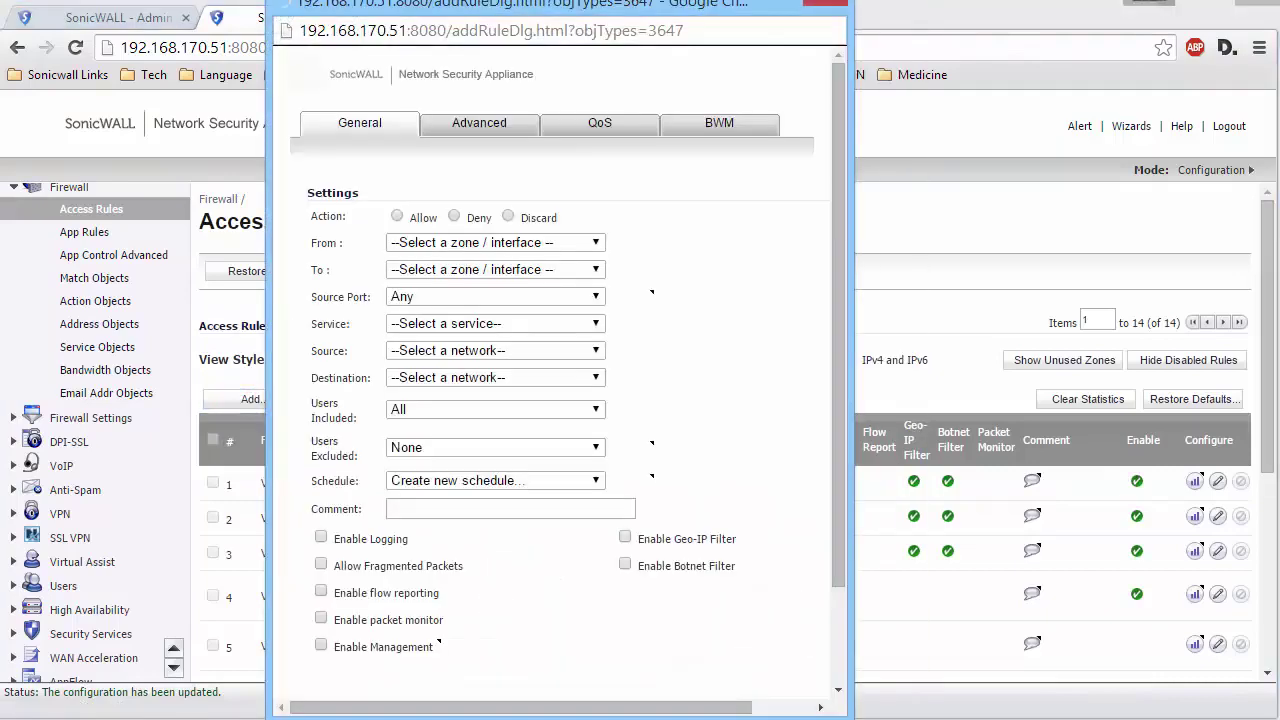
click(509, 323)
click(423, 371)
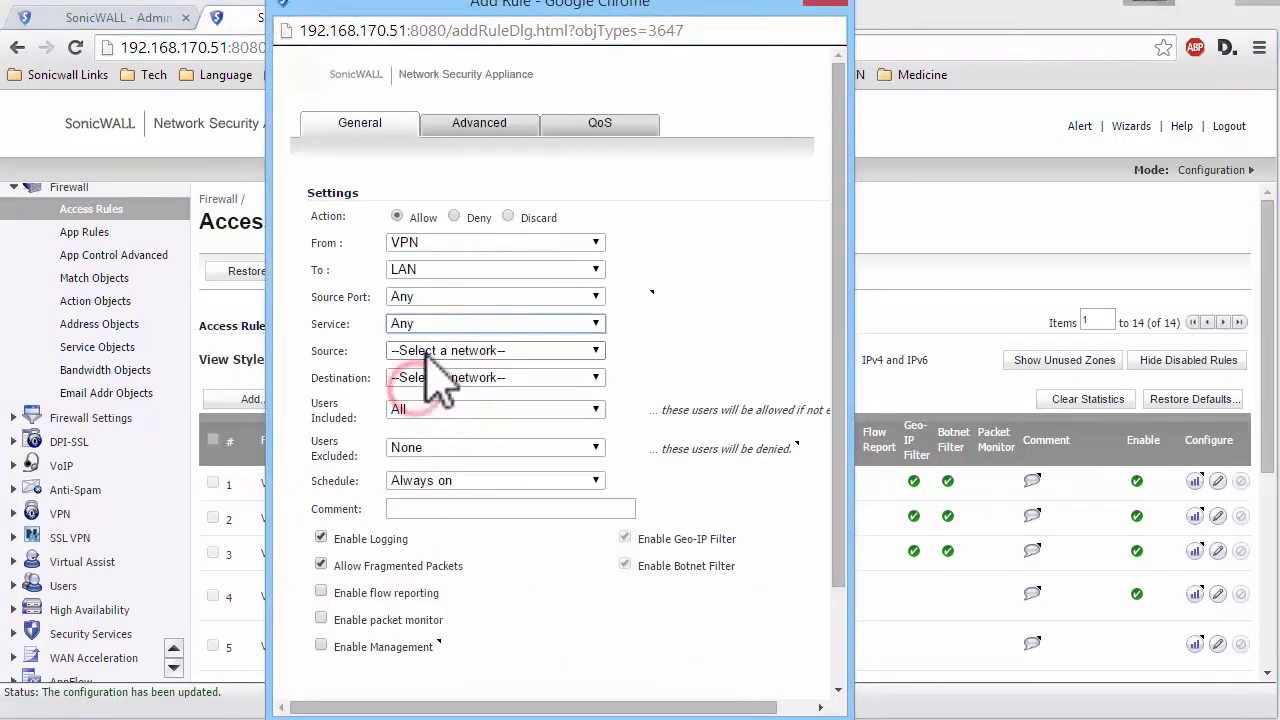
click(430, 345)
key(s)
key(s)
key(Return)
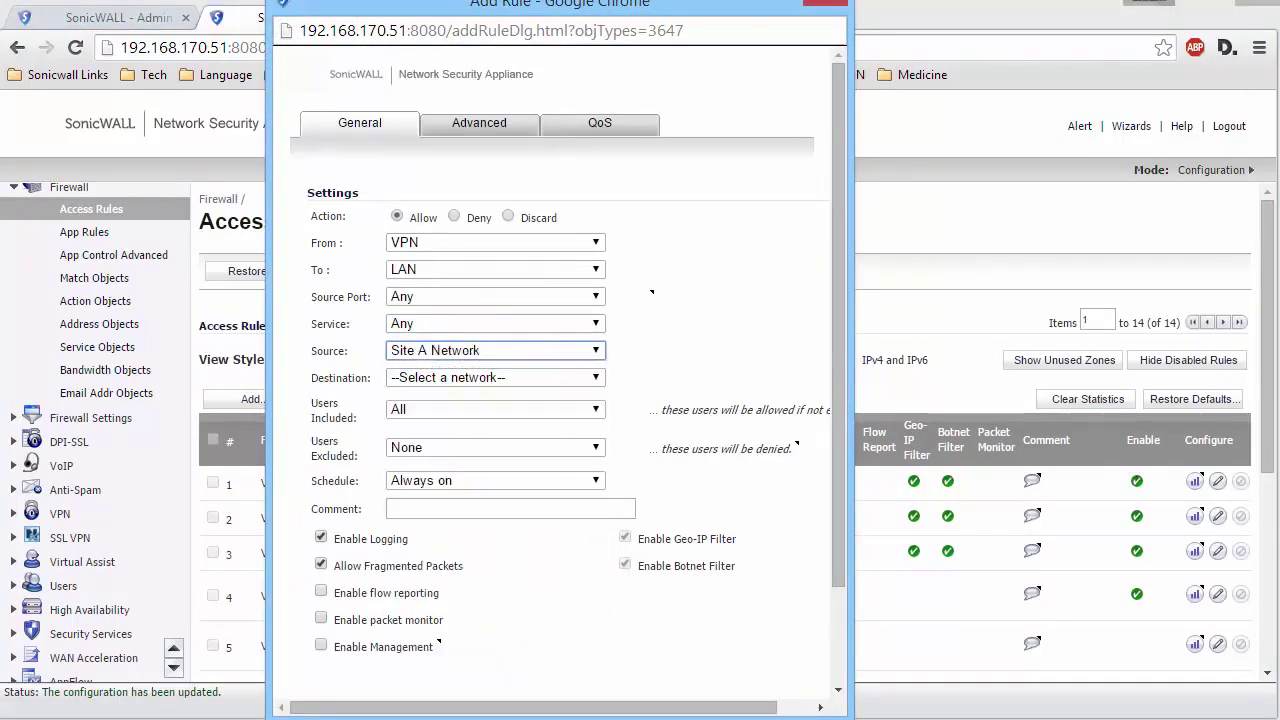
click(574, 380)
key(x)
key(1)
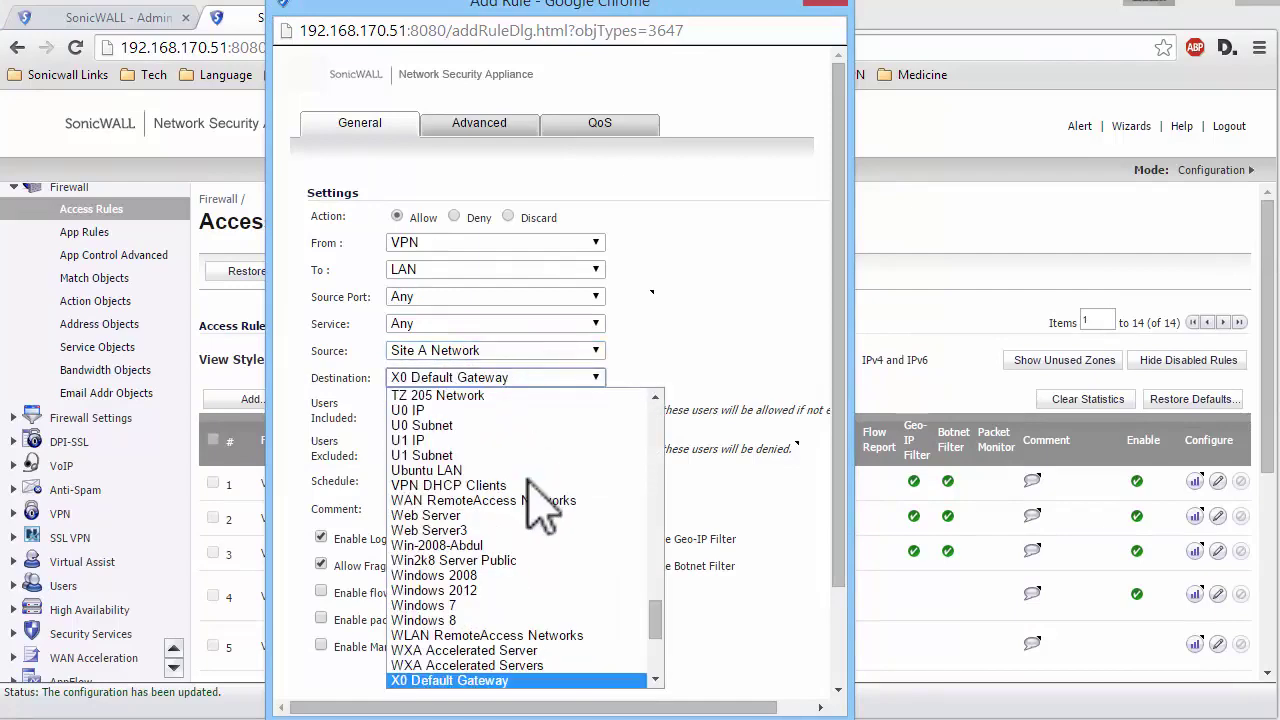
key(Up)
key(Return)
scroll(545, 560, down, 2)
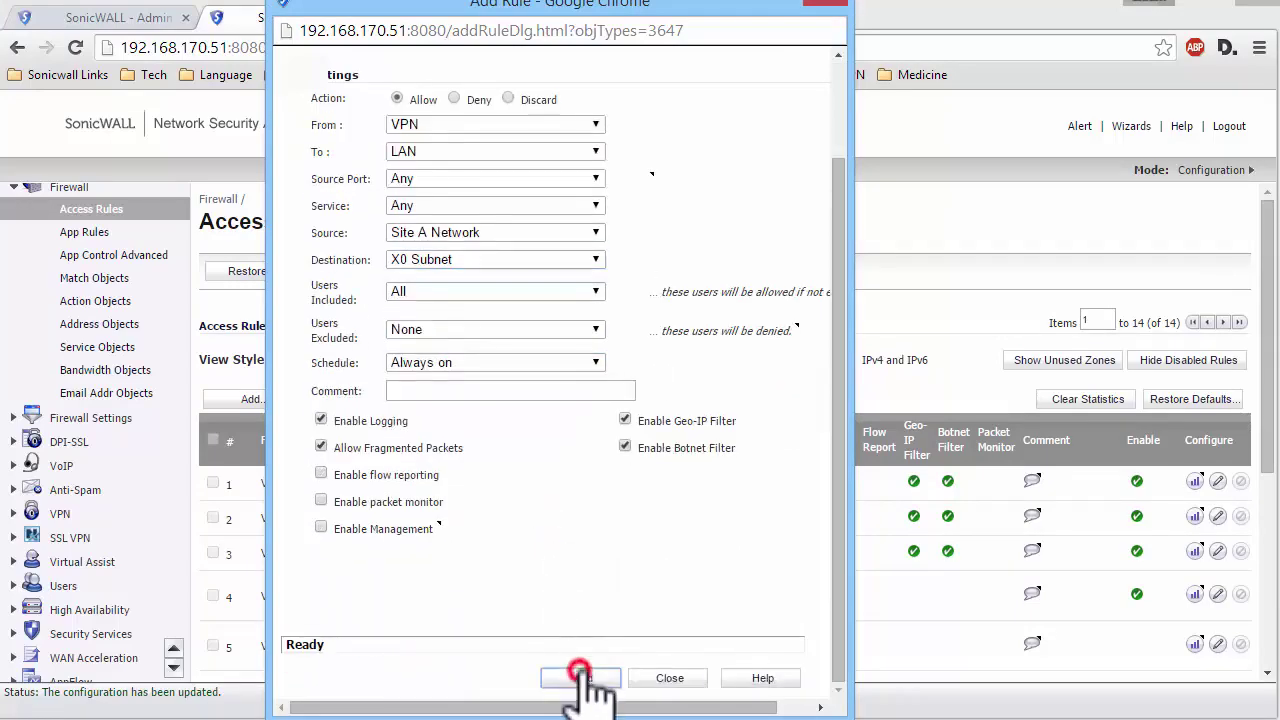
click(584, 676)
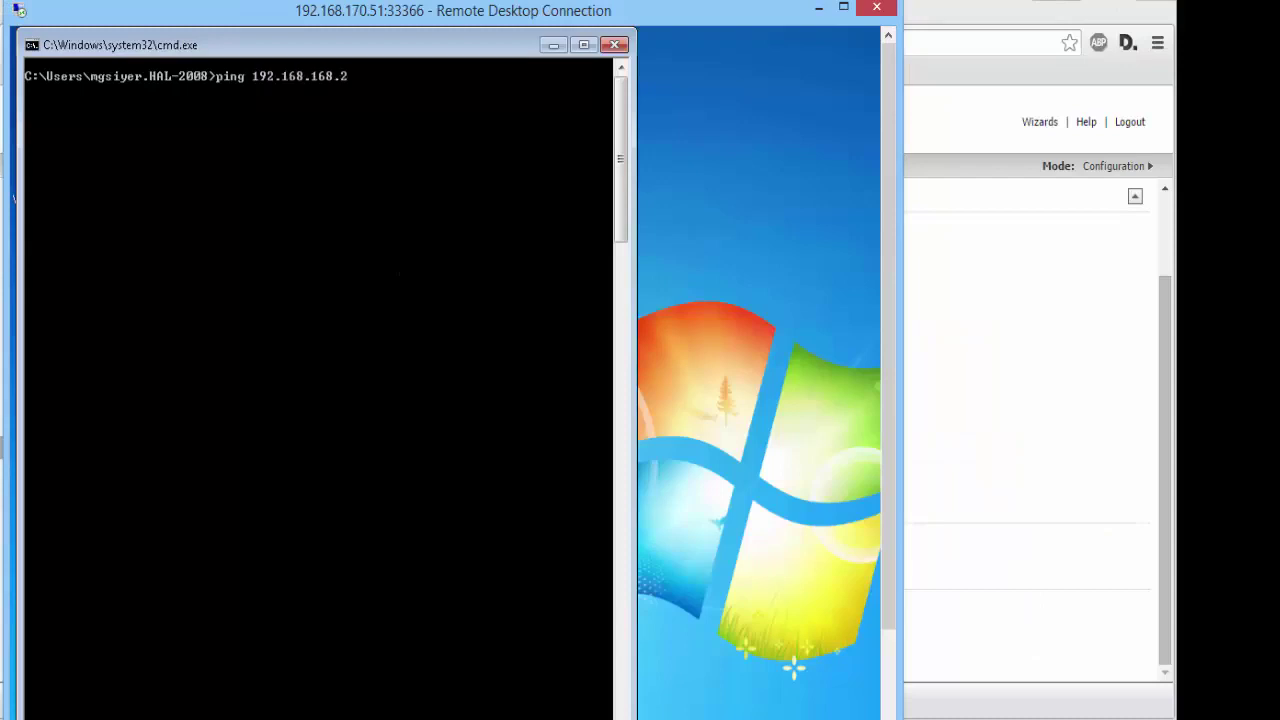
- Run the continuous ping 192.168.168.2 -t in the remote Command Prompt
key(Return)
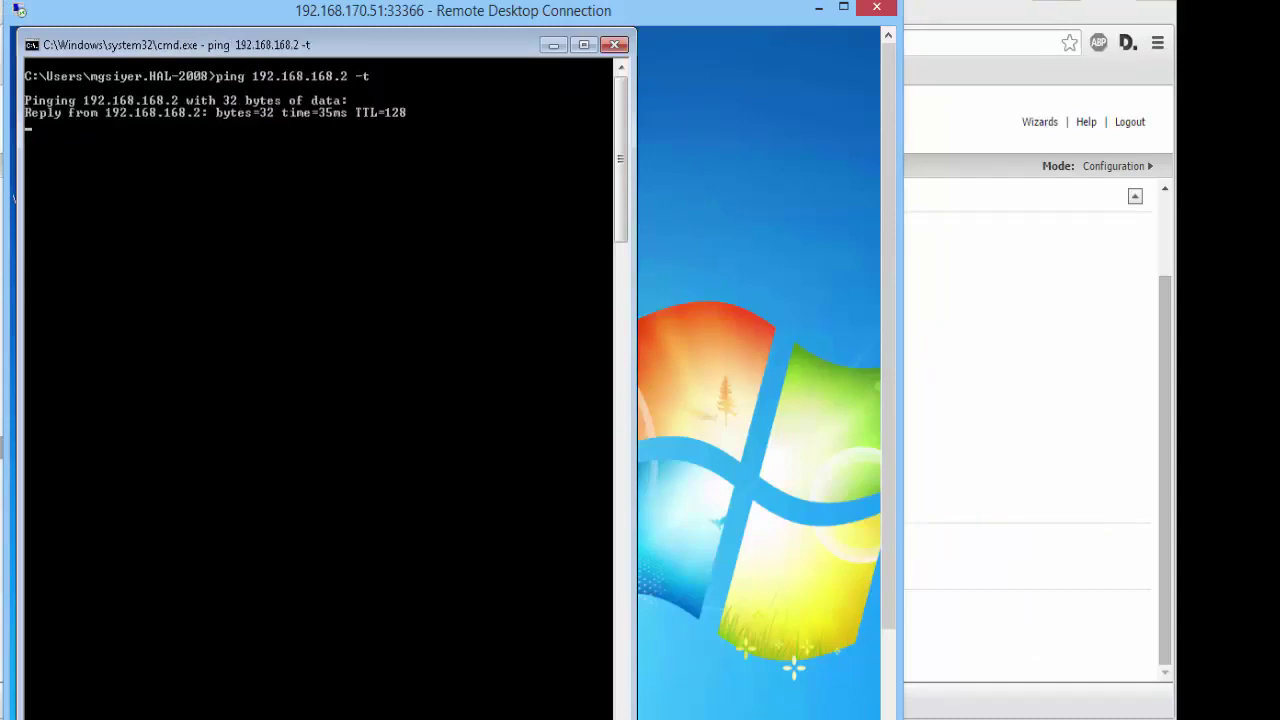